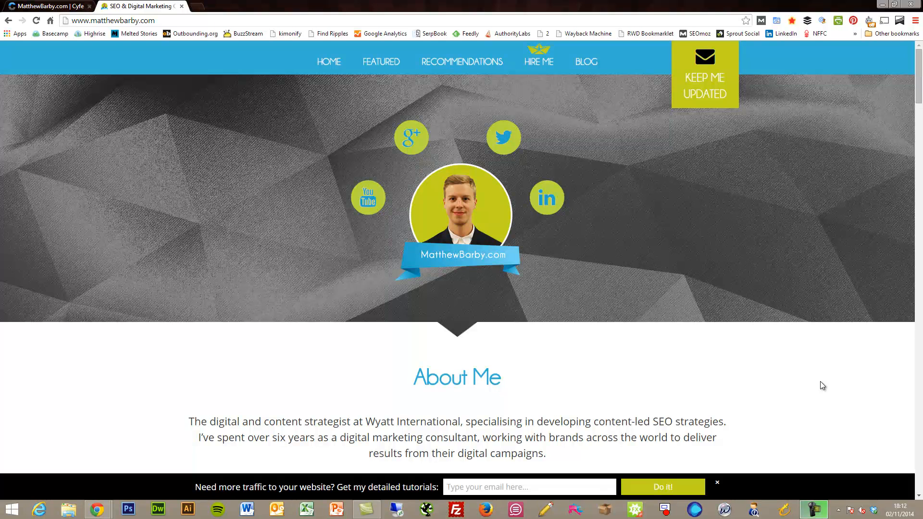
Replace the personal website with cyfe.com to load the Cyfe homepage.
left_click(355, 20)
type("cyfe.com")
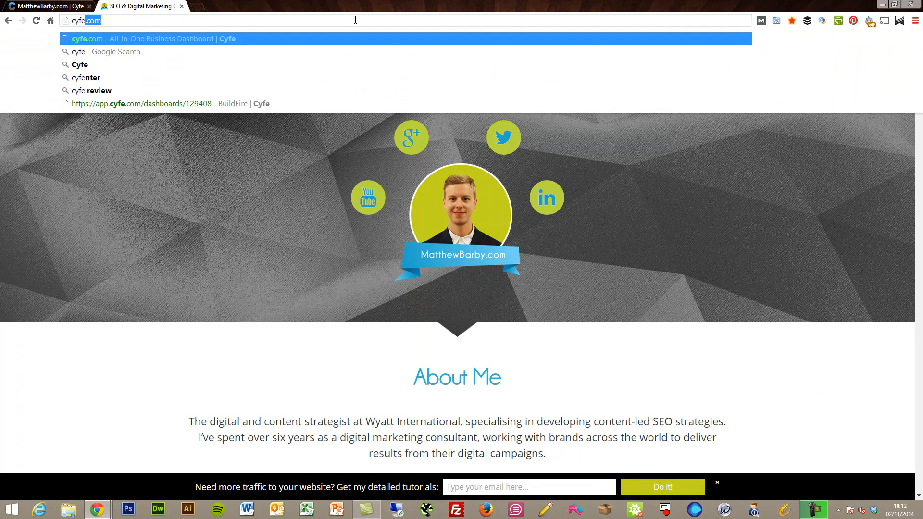
key("Return")
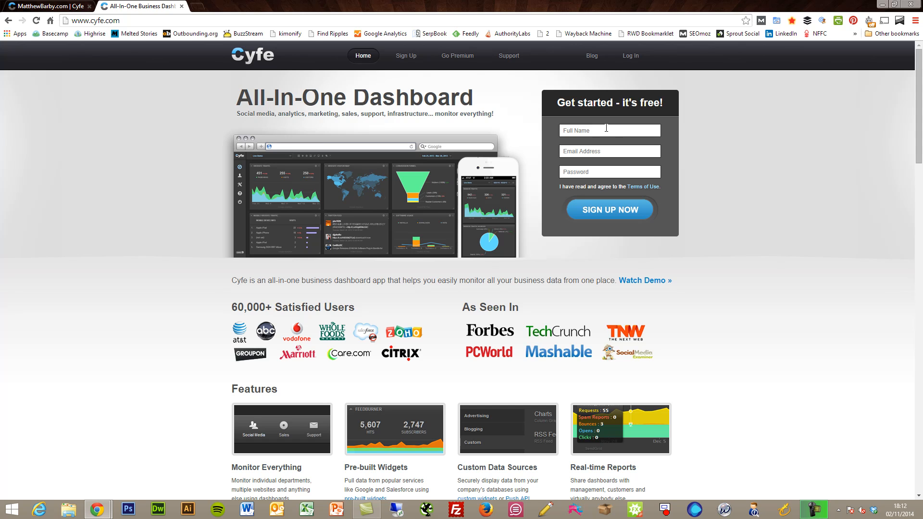
Go from Go Premium to the Upgrade Membership page: $19/month, or $168/year saving 26%.
left_click(458, 55)
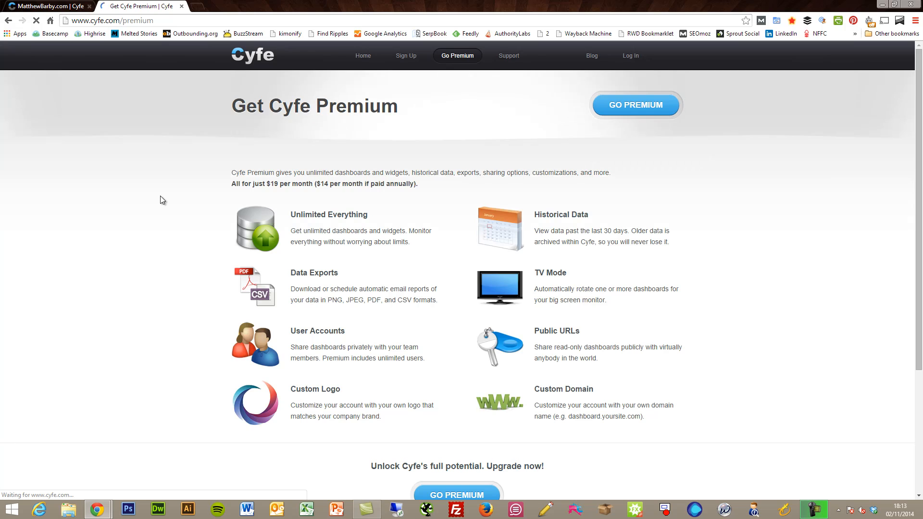
scroll(160, 197, "down", 4)
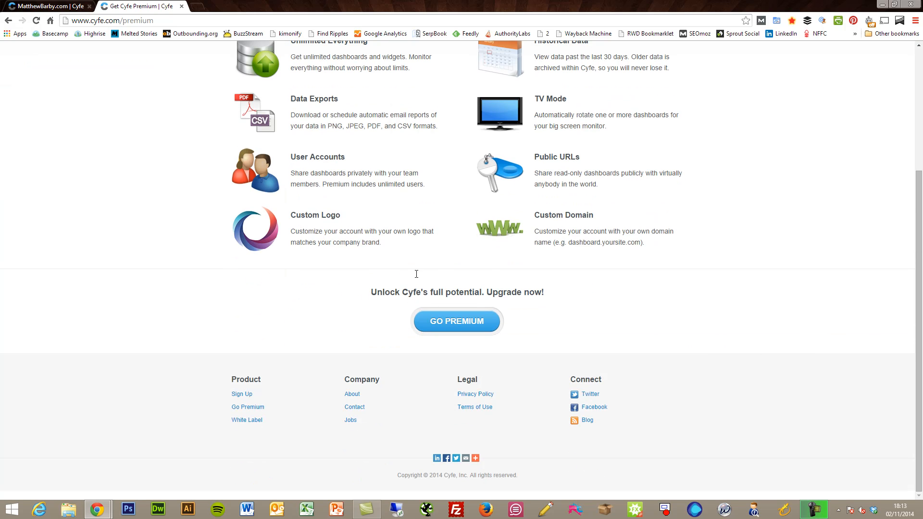
left_click(443, 326)
key("super+c")
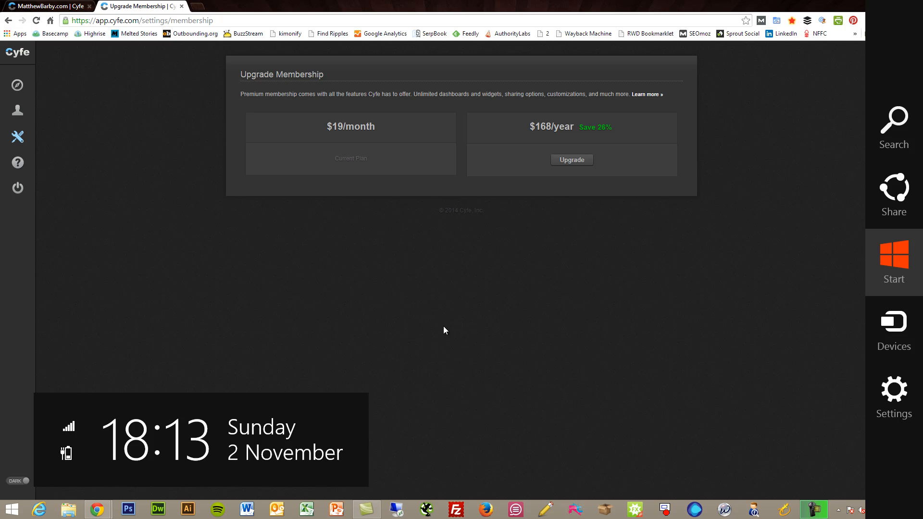
left_click(443, 326)
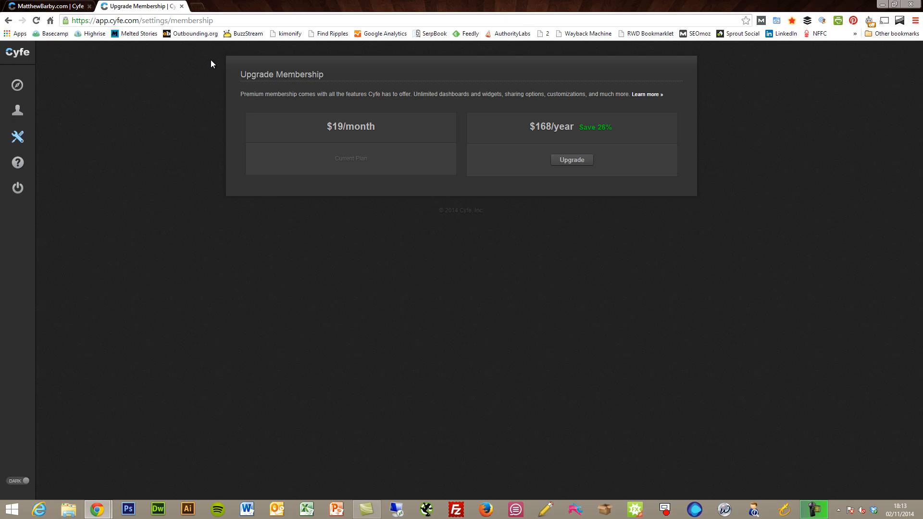
Close the Upgrade Membership tab to get back to the analytics dashboard and its Overall Traffic chart.
left_click(181, 7)
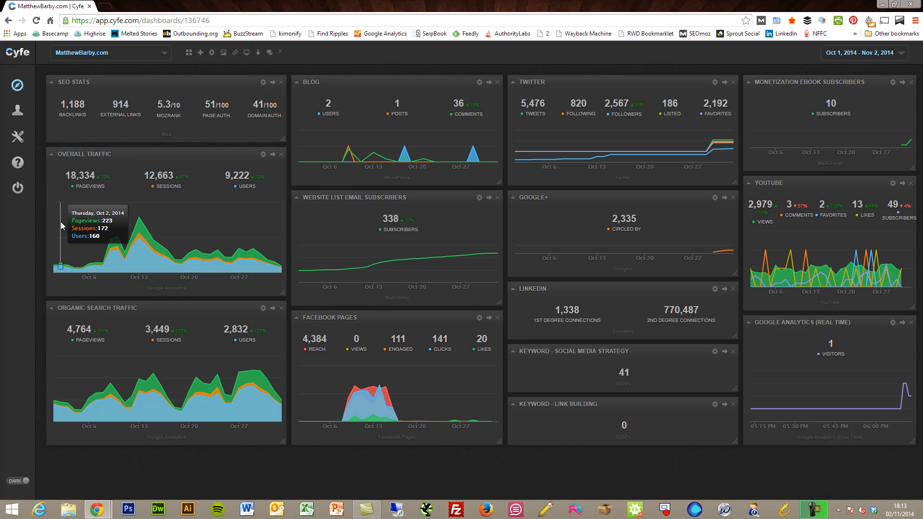
mouse_move(145, 226)
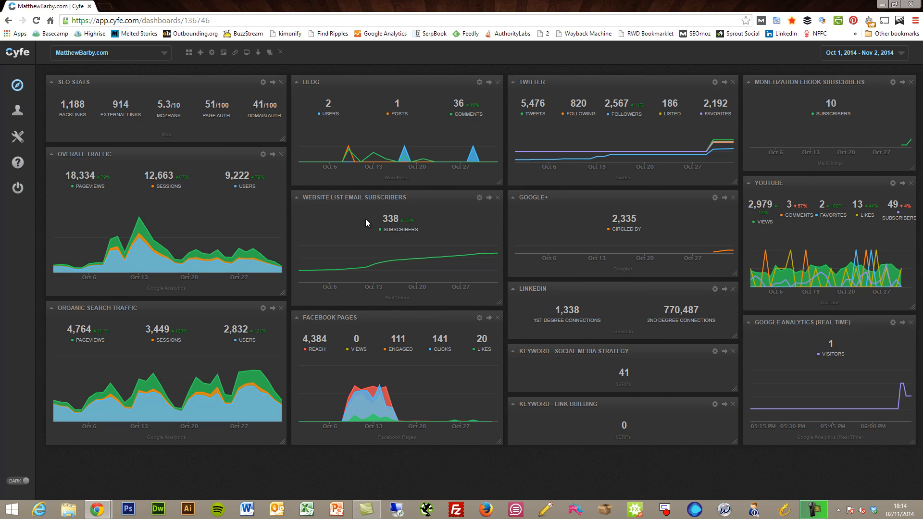
mouse_move(387, 251)
mouse_move(907, 142)
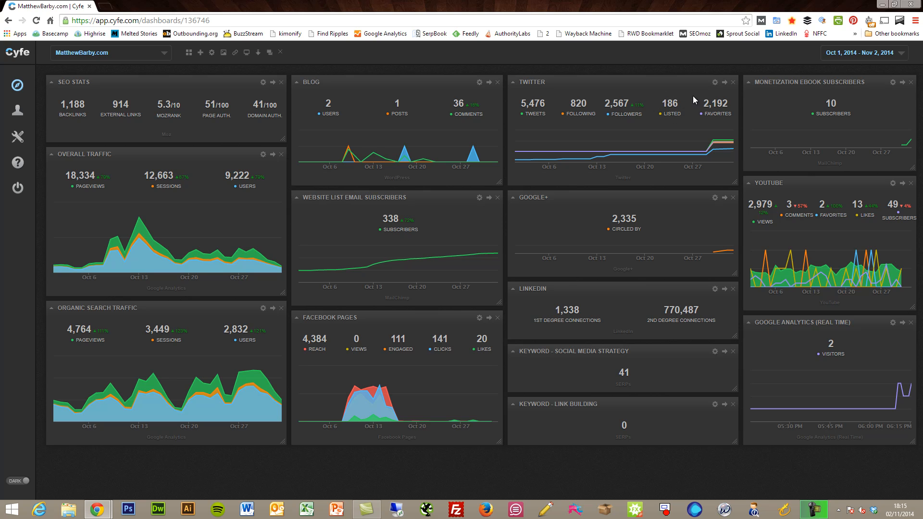
mouse_move(592, 144)
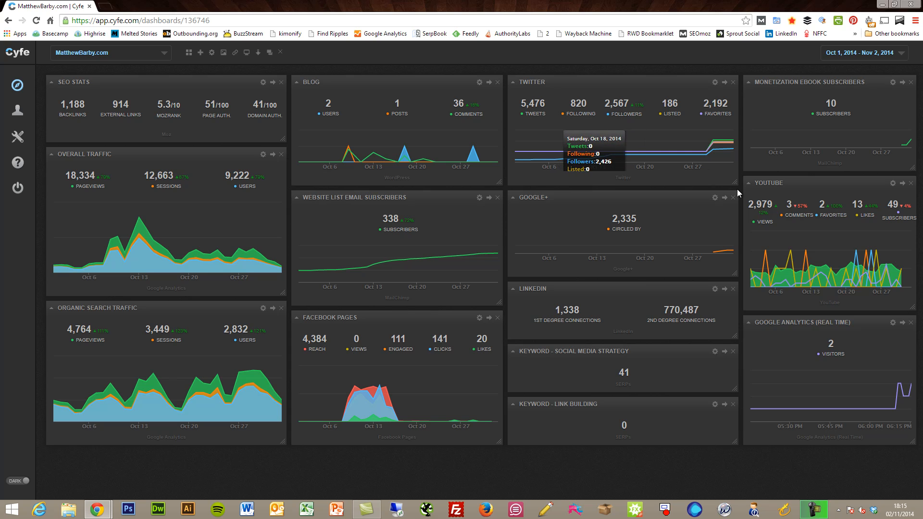
mouse_move(735, 183)
left_mouse_down()
mouse_move(742, 230)
mouse_move(733, 168)
mouse_move(739, 297)
mouse_move(737, 196)
left_mouse_up()
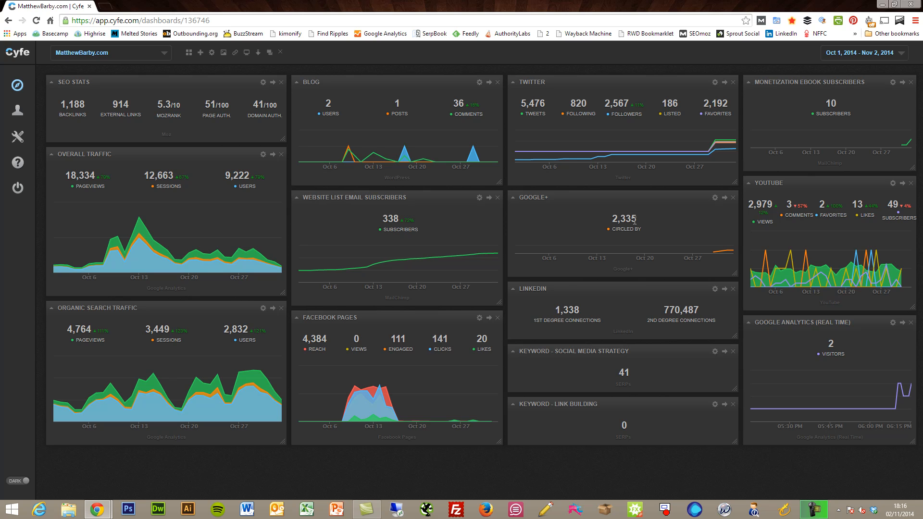
mouse_move(713, 254)
mouse_move(773, 265)
mouse_move(893, 241)
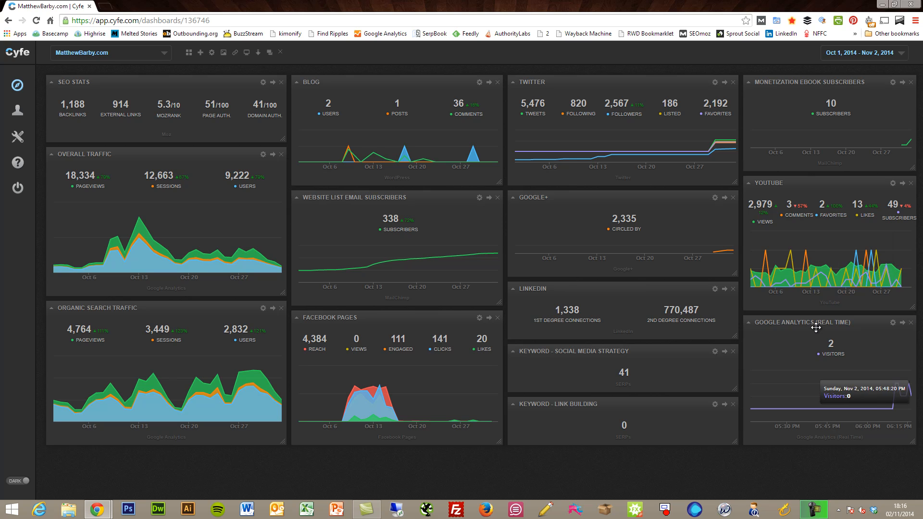
mouse_move(896, 376)
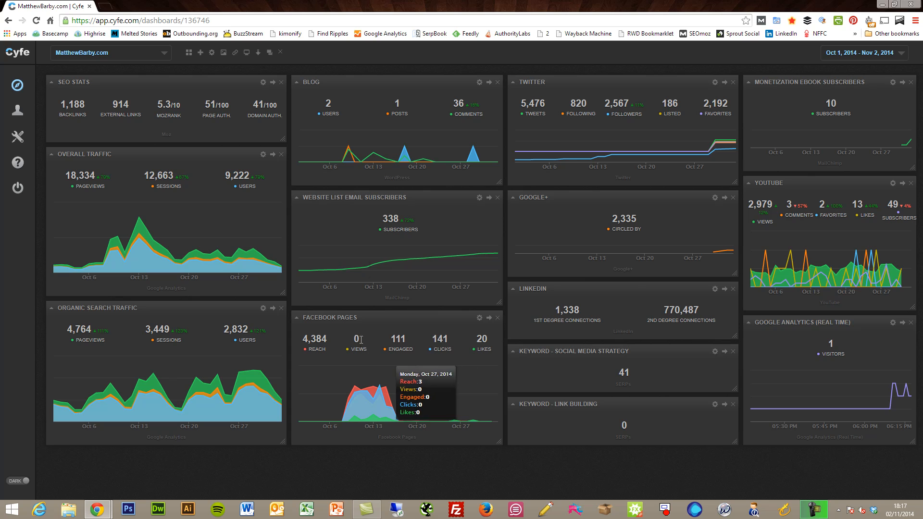
Add a new empty dashboard titled 'Test Dashboard'.
left_click(200, 53)
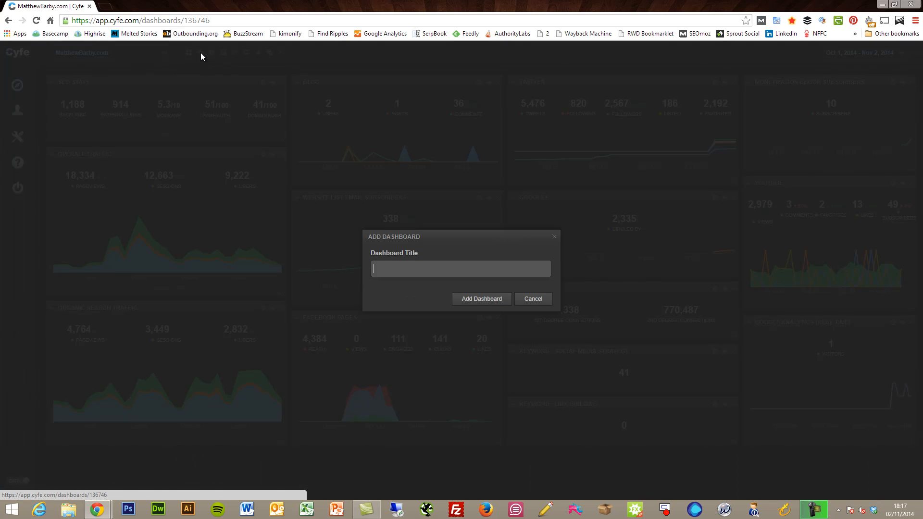
type("Test Dashb")
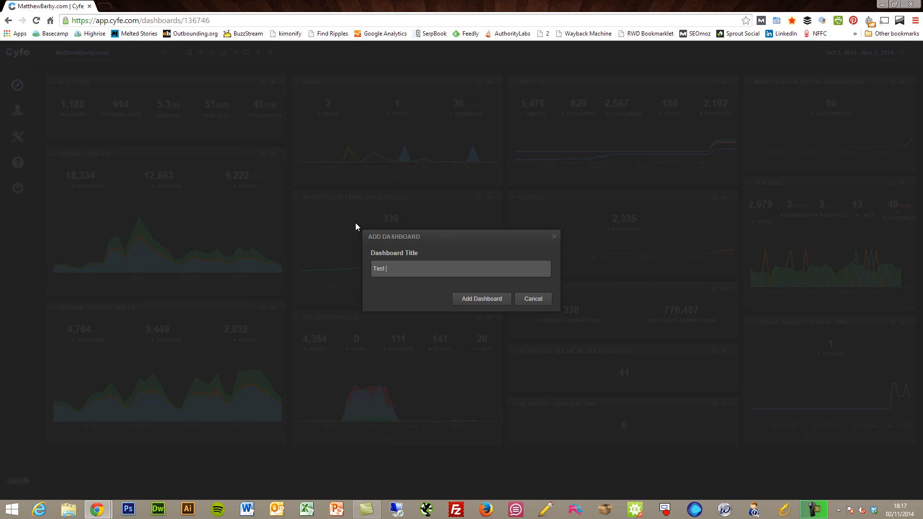
type("oard")
left_click(482, 299)
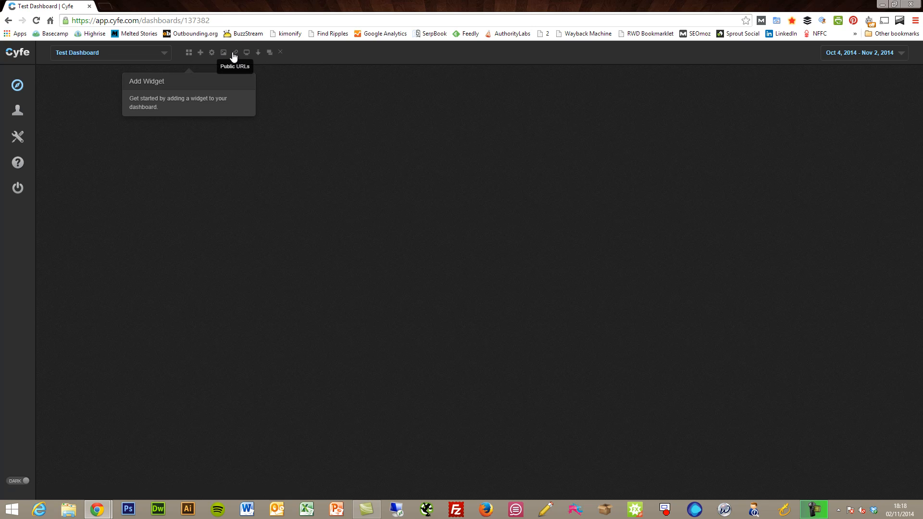
left_click(259, 54)
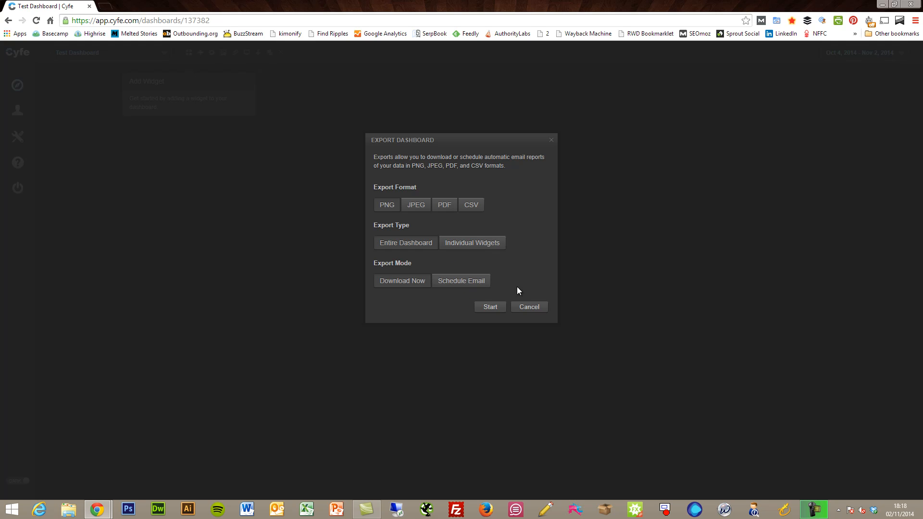
left_click(529, 308)
key("super+c")
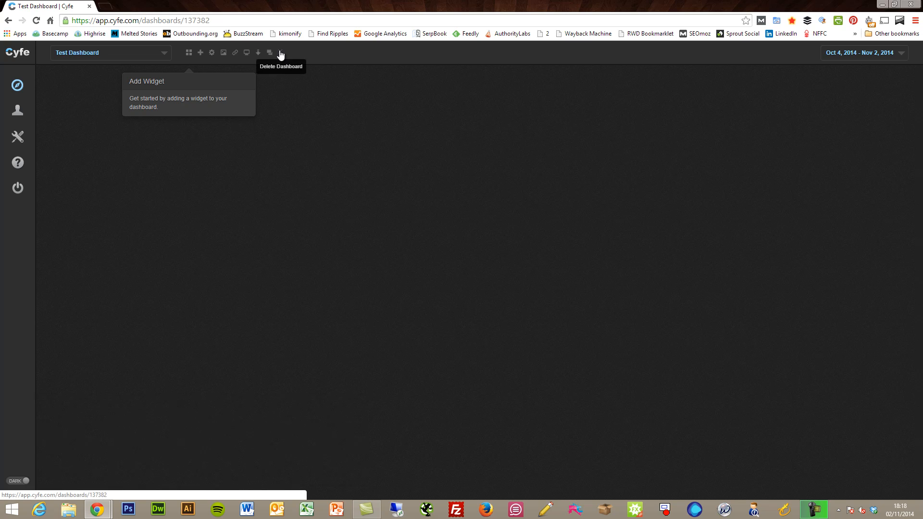
Open the Add Widget catalogue and view the Blogging category's WordPress widget.
left_click(191, 54)
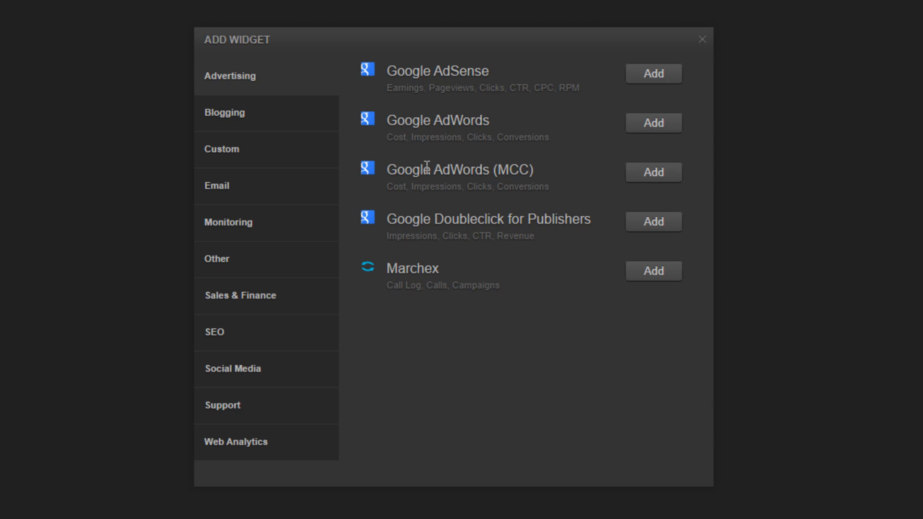
left_click(258, 124)
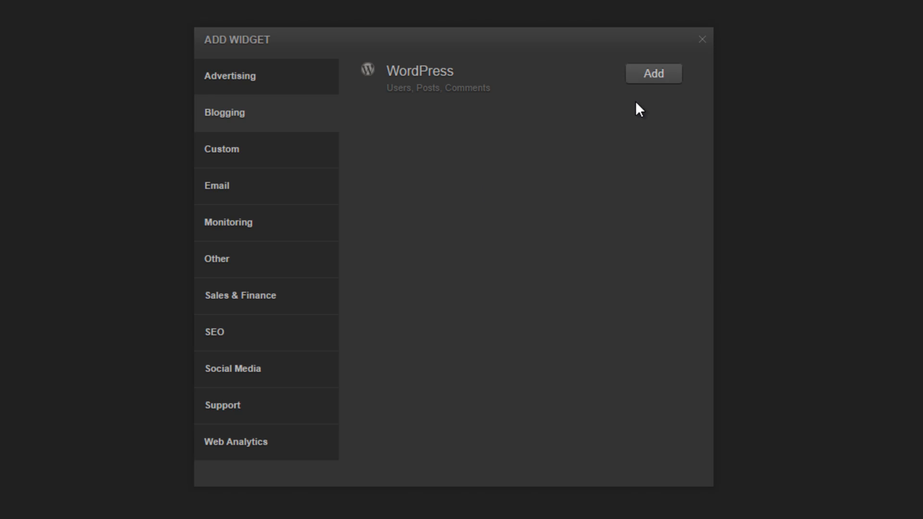
Show the Custom category: CSV File, IFrame, Image, Push API, RSS Feed and Text.
left_click(299, 152)
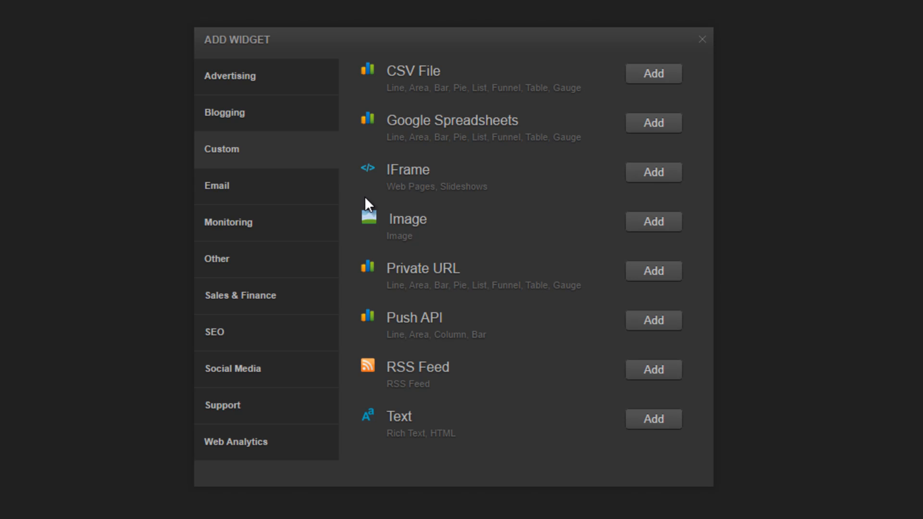
Browse the Email widgets, then show Monitoring: AWS CloudWatch, Google Alerts, Google Trends, Pingdom.
left_click(276, 188)
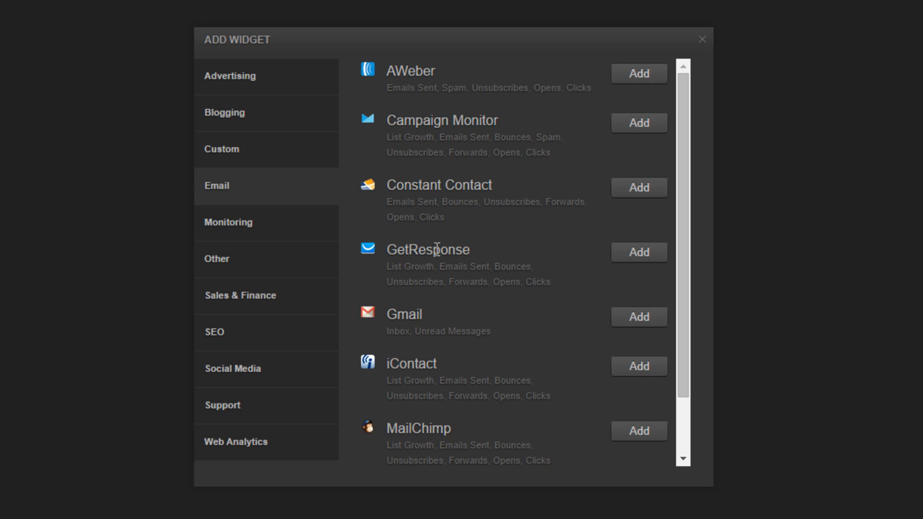
scroll(493, 385, "down", 2)
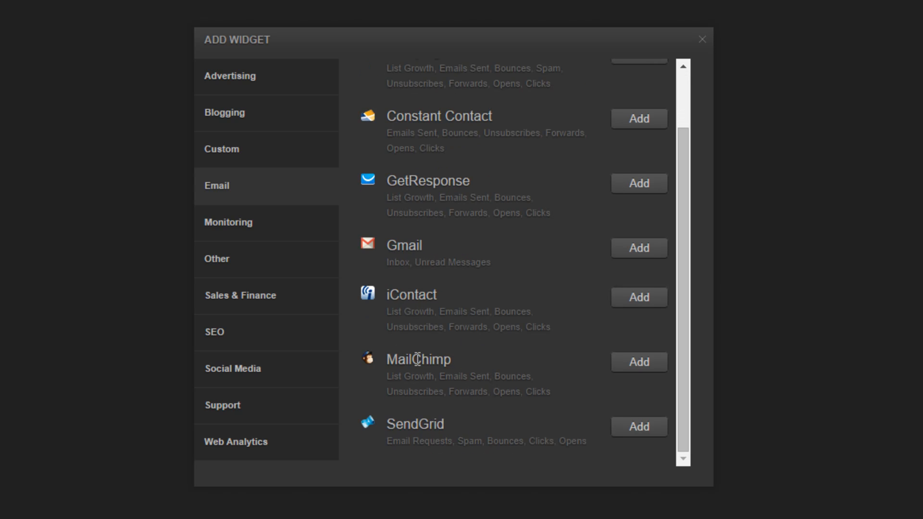
scroll(448, 369, "up", 2)
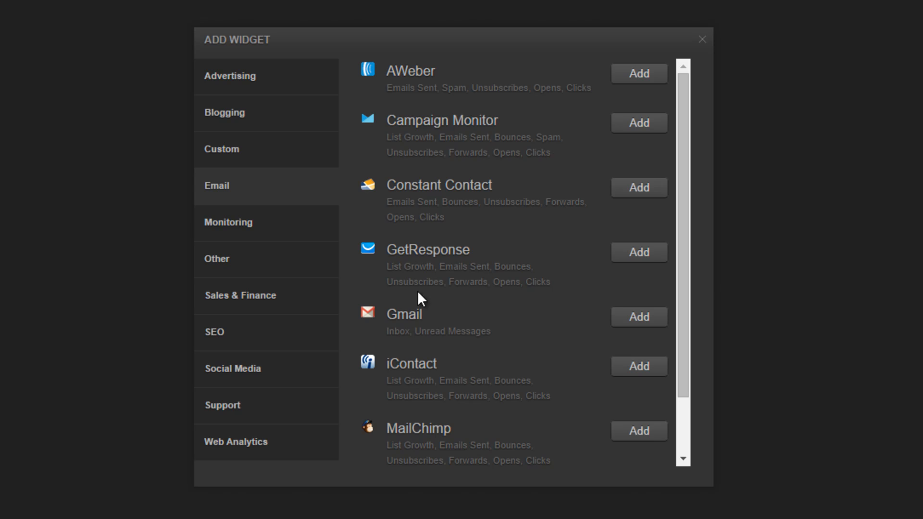
left_click(220, 226)
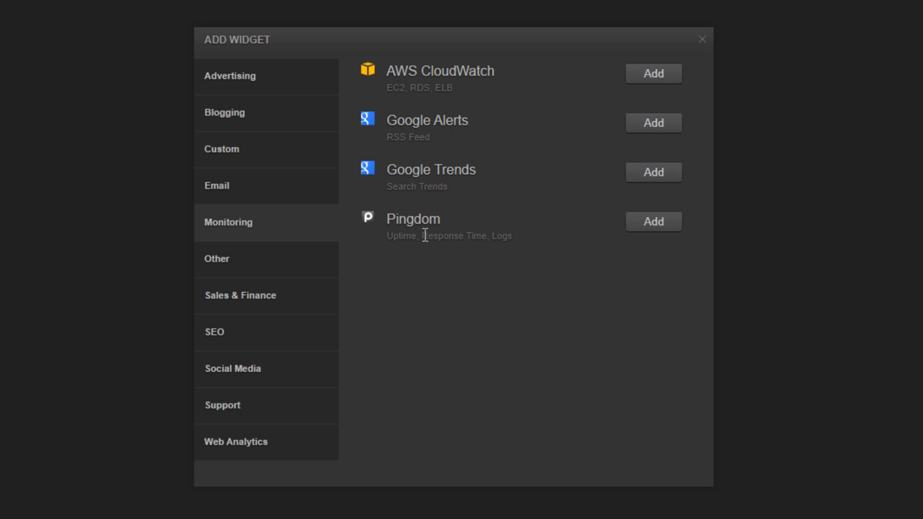
List the Other widgets, from Basecamp, Countdown and Google Calendar to Time and Weather.
left_click(276, 273)
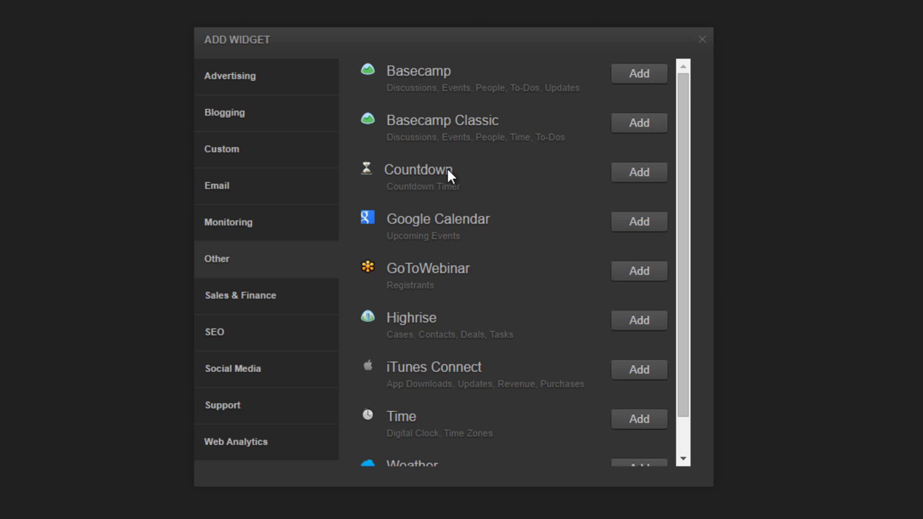
Scroll the Other list to Weather, then show Sales & Finance widgets like Eventbrite and PayPal.
scroll(513, 235, "down", 2)
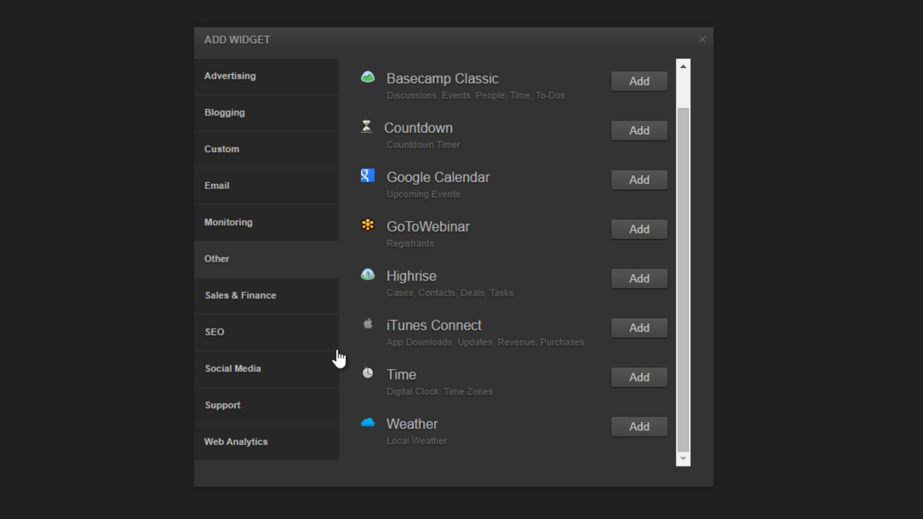
left_click(248, 302)
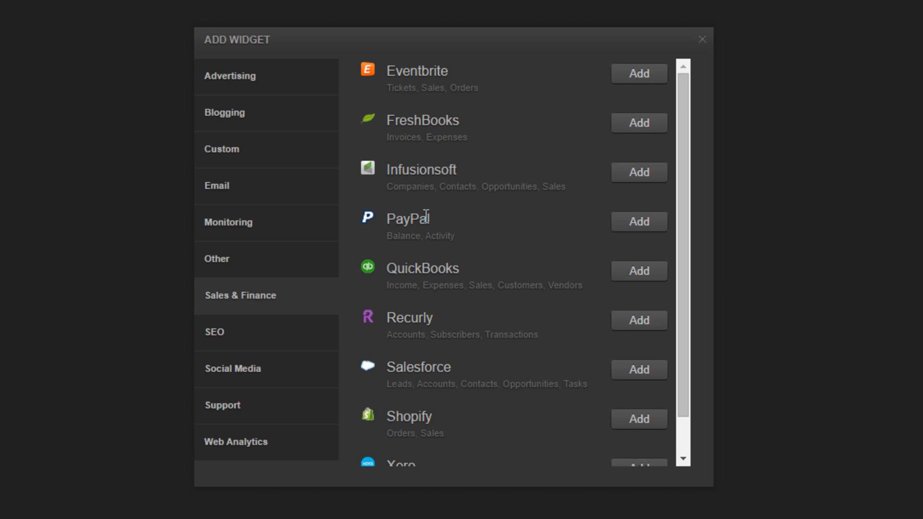
Scroll through the Sales & Finance list down to Salesforce and Xero.
scroll(425, 214, "down", 1)
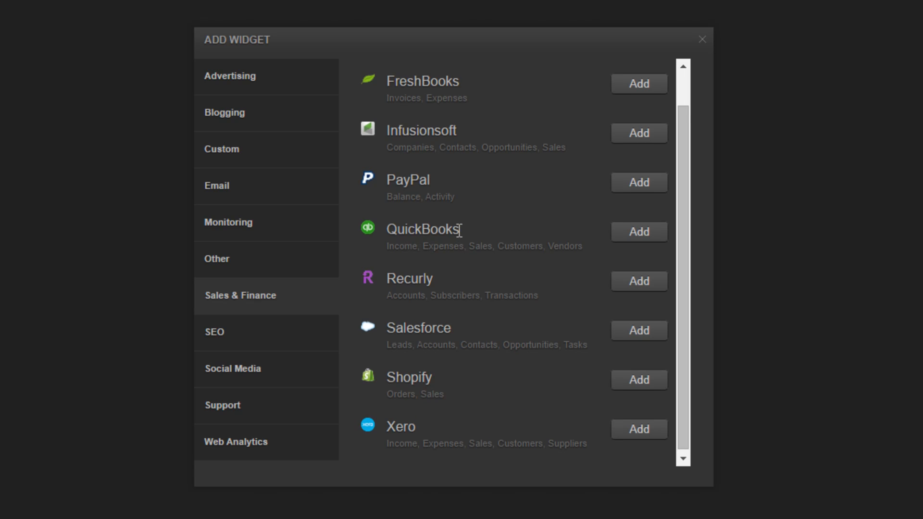
scroll(457, 231, "up", 1)
scroll(460, 231, "down", 1)
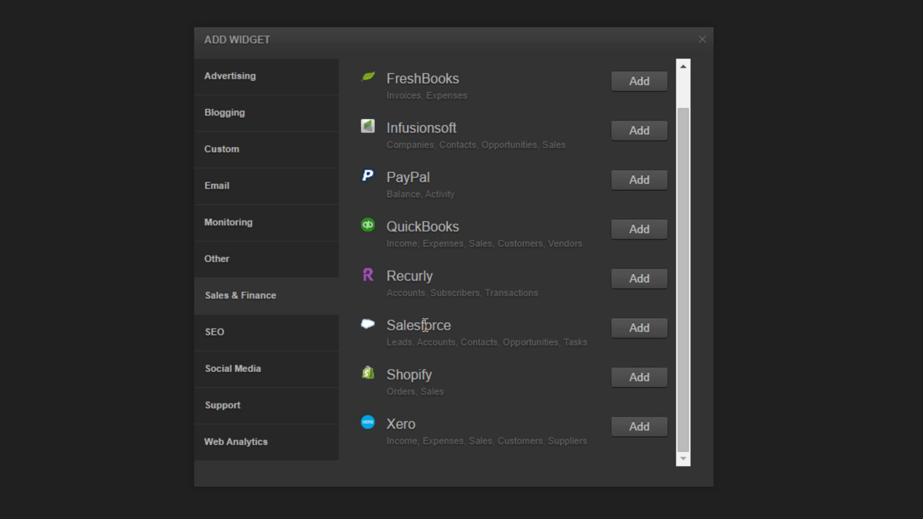
Show the SEO widgets: Google Webmasters, Moz and SERPs.
left_click(294, 328)
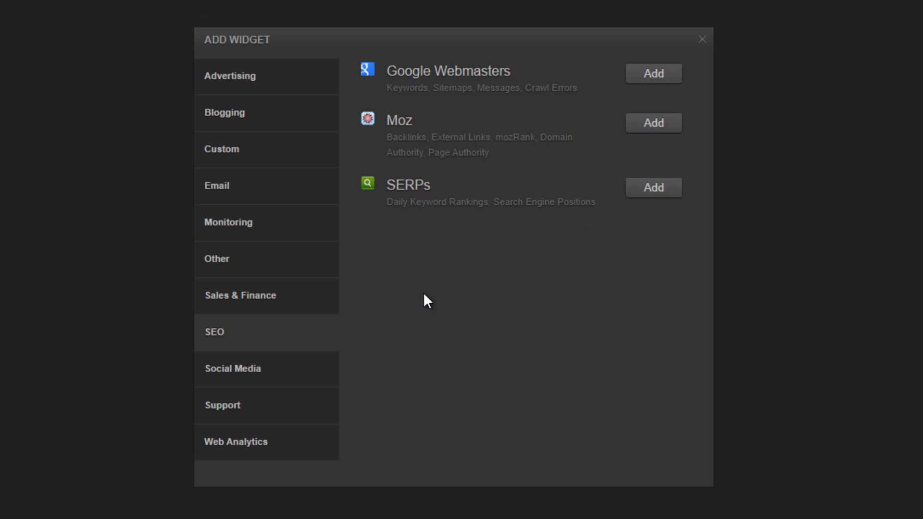
List the Social Media widgets and scroll down to Pinterest, Twitter, Vimeo and YouTube.
left_click(268, 369)
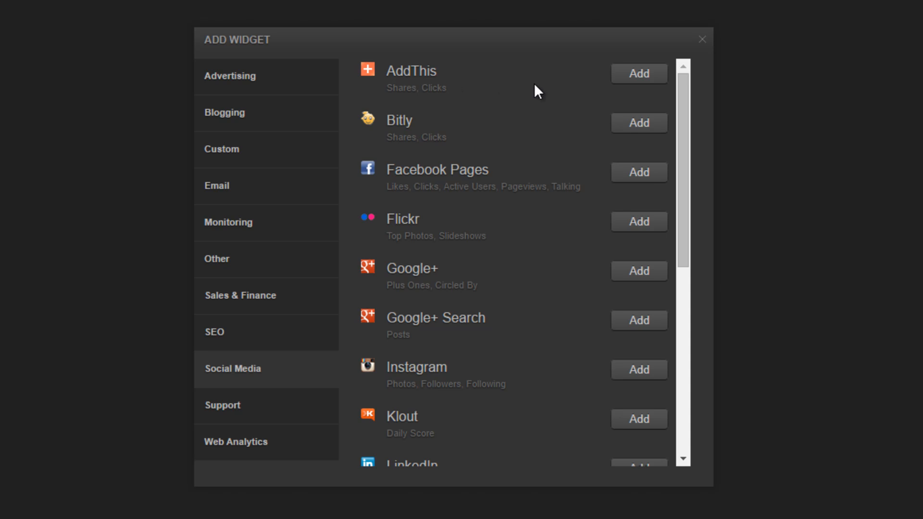
scroll(535, 83, "down", 1)
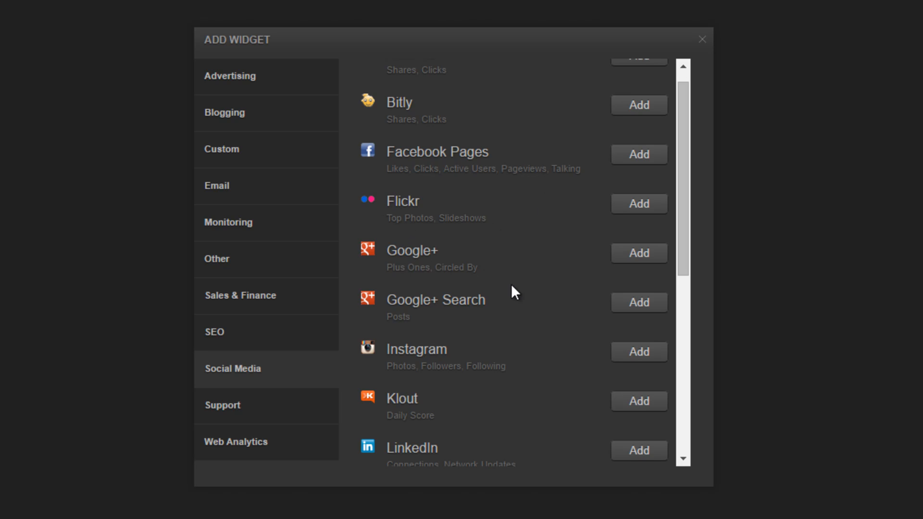
scroll(518, 330, "down", 3)
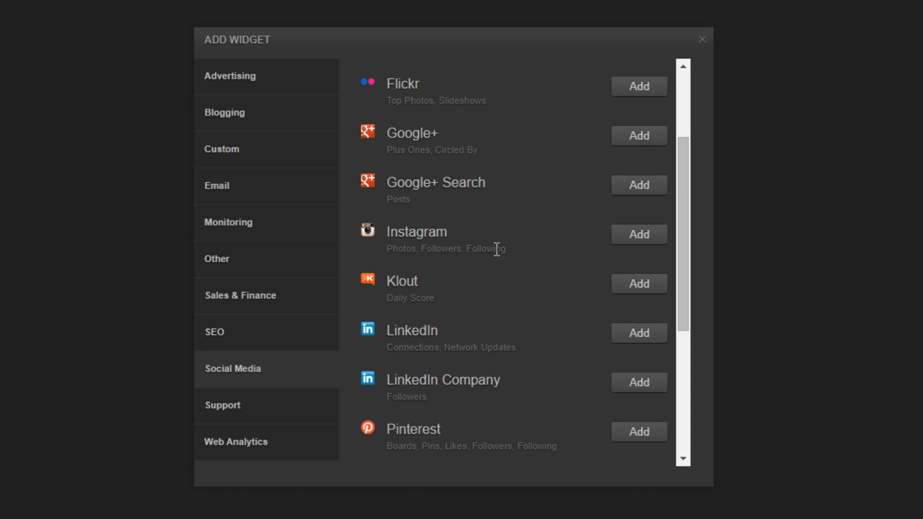
scroll(497, 248, "down", 3)
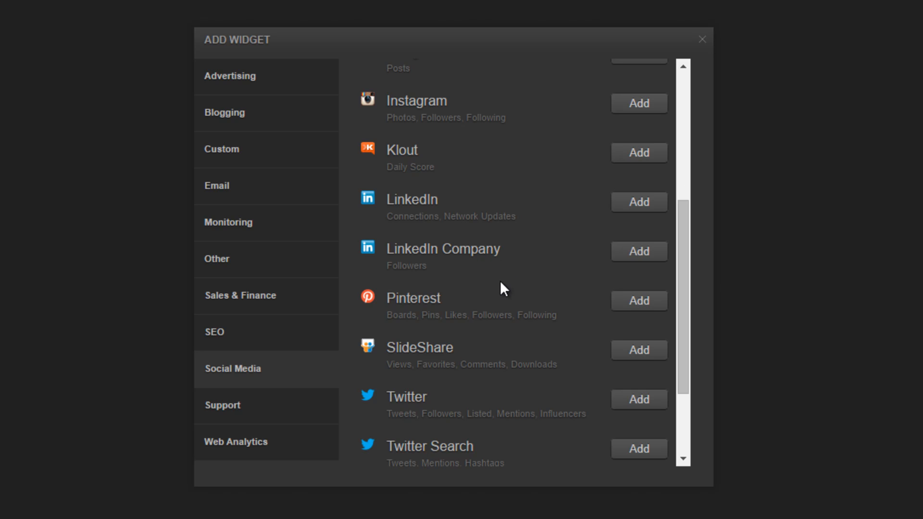
scroll(500, 281, "down", 3)
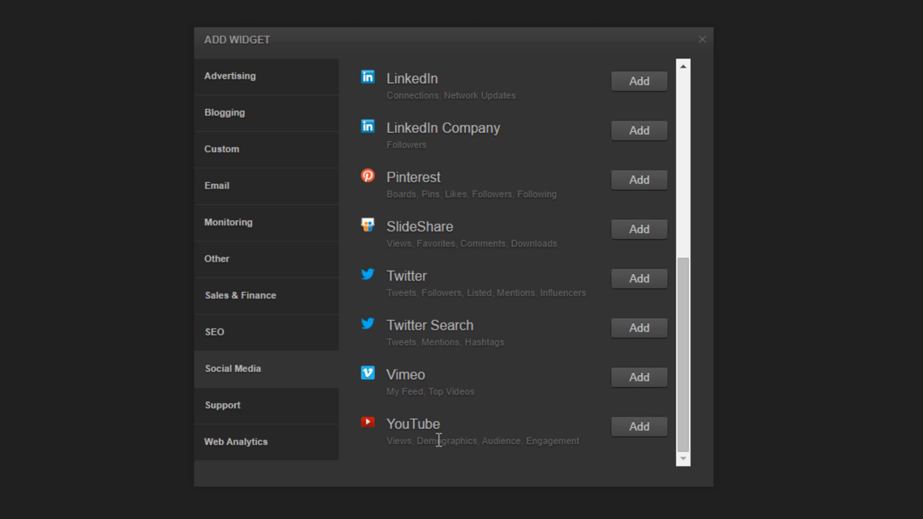
Browse the Support and Web Analytics widget lists, ending on the Advertising widgets.
left_click(305, 414)
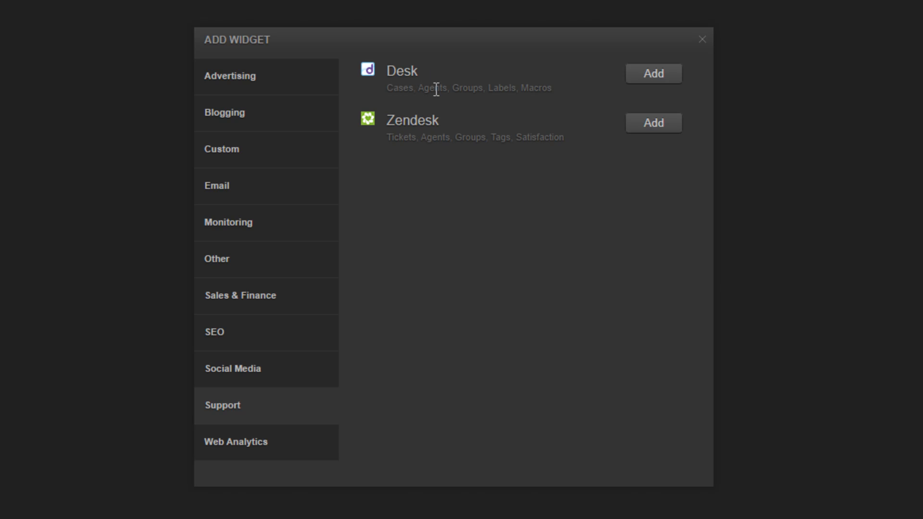
left_click(305, 440)
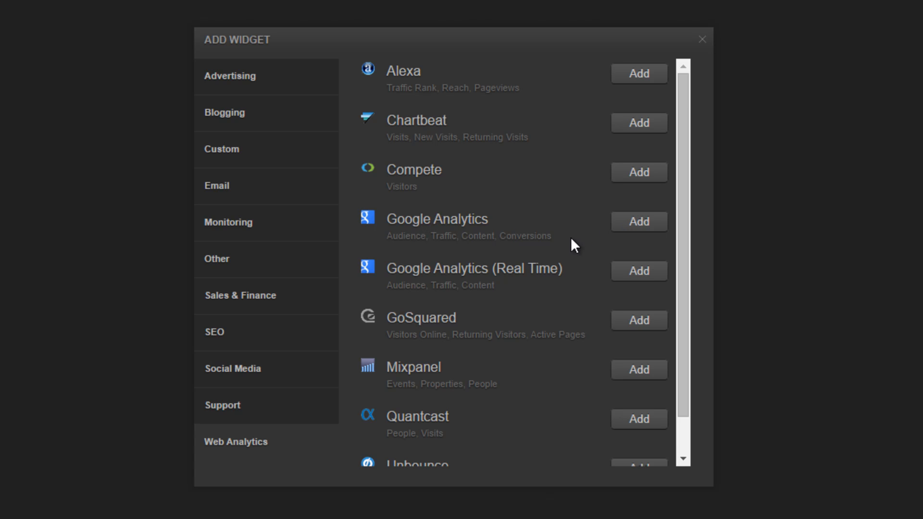
scroll(573, 235, "down", 1)
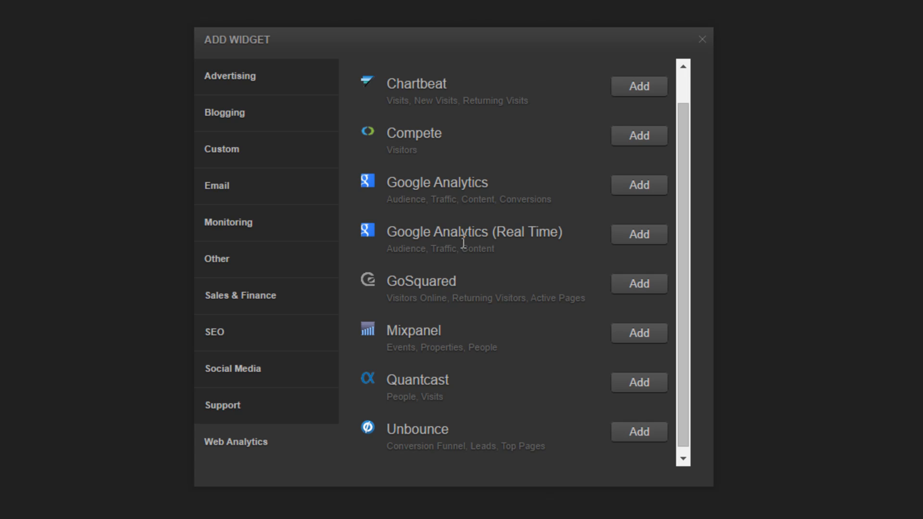
scroll(544, 267, "down", 1)
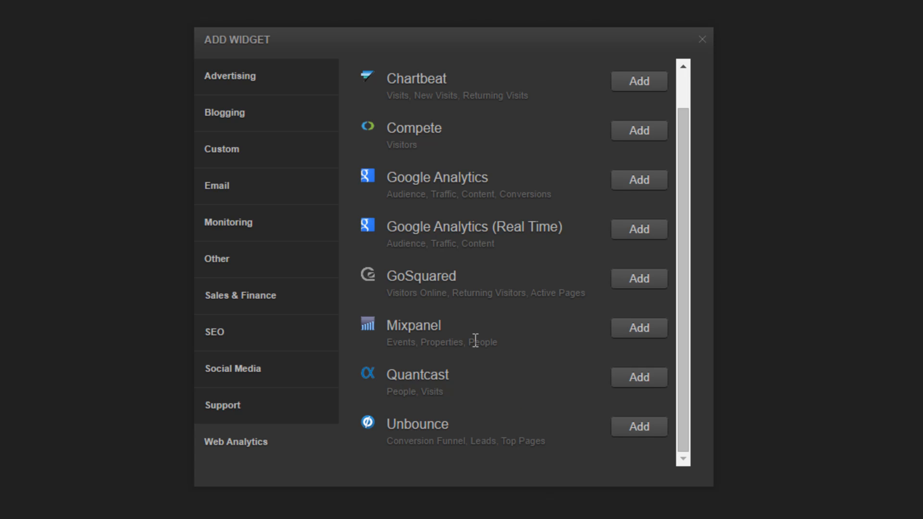
left_click(303, 84)
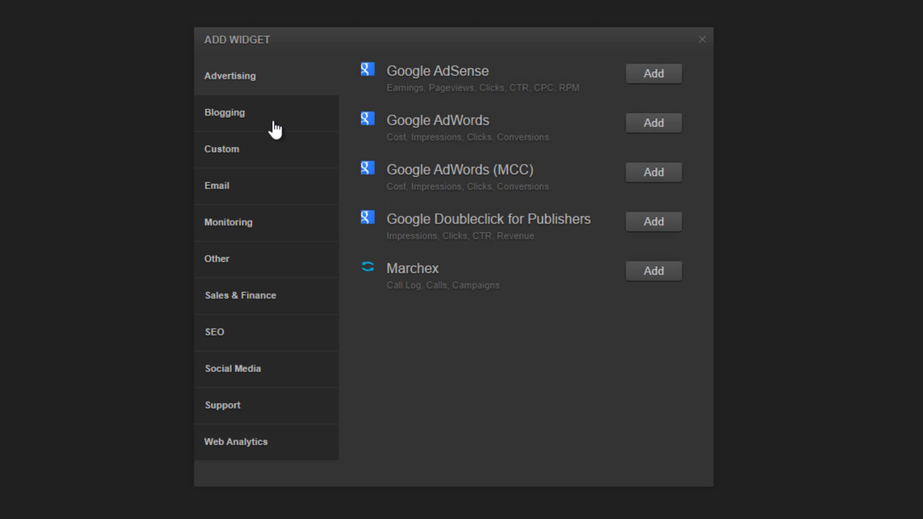
Add the Google Analytics widget from the Web Analytics category to Test Dashboard.
left_click(285, 451)
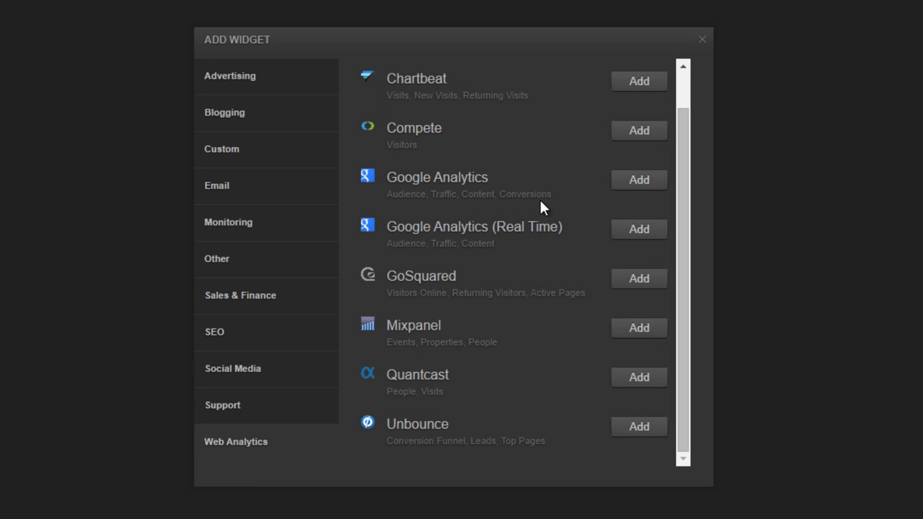
left_click(643, 182)
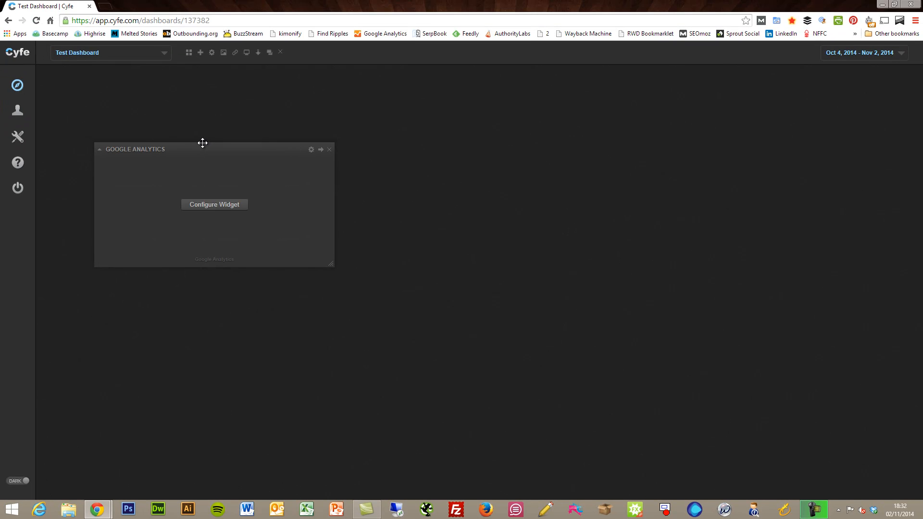
Move the Google Analytics widget to the top-left, enlarge it slightly, and open its configuration.
left_click_drag(204, 145, 154, 84)
mouse_move(284, 196)
left_mouse_down()
mouse_move(389, 347)
mouse_move(278, 224)
mouse_move(292, 209)
left_mouse_up()
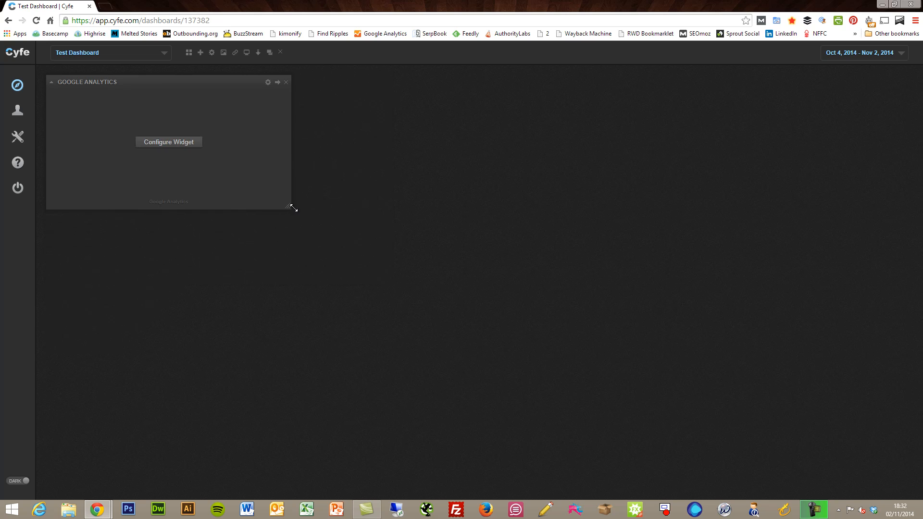
left_click(187, 143)
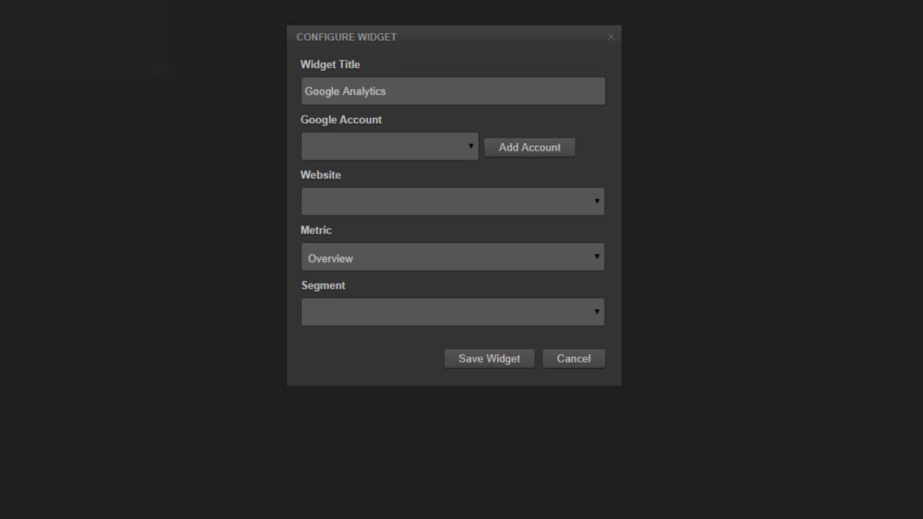
Replace the widget title with 'Overall Traffic'.
left_click(400, 90)
type("-")
key("BackSpace")
key("BackSpace")
key("BackSpace")
key("BackSpace")
key("BackSpace")
key("BackSpace")
key("BackSpace")
key("BackSpace")
key("BackSpace")
key("BackSpace")
key("BackSpace")
key("BackSpace")
key("BackSpace")
key("BackSpace")
key("BackSpace")
key("BackSpace")
key("BackSpace")
key("BackSpace")
key("BackSpace")
key("BackSpace")
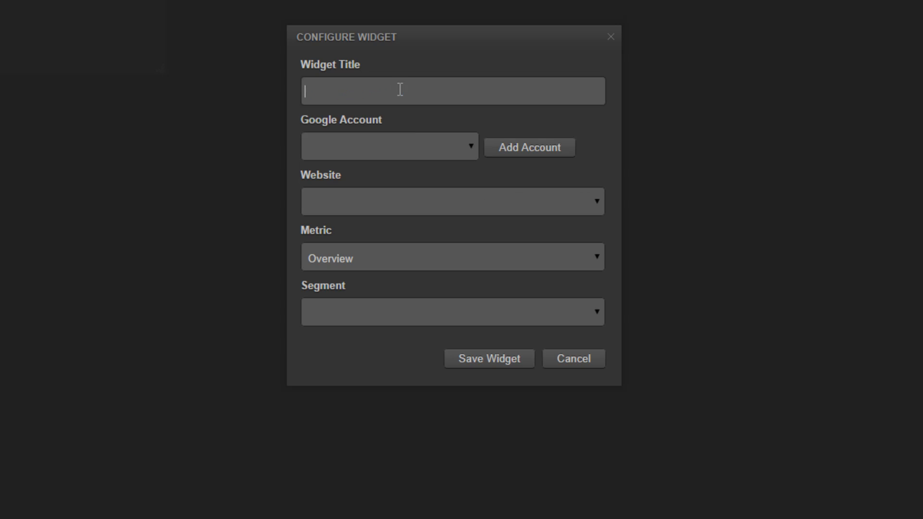
type("Overall Traffic")
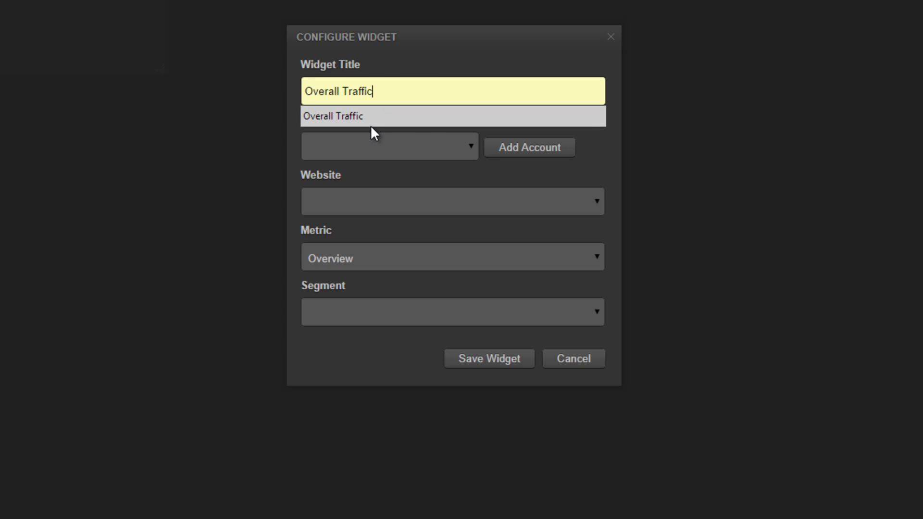
left_click(371, 116)
Link the Google account and choose Pescetarian.Kitchen as the website.
left_click(470, 146)
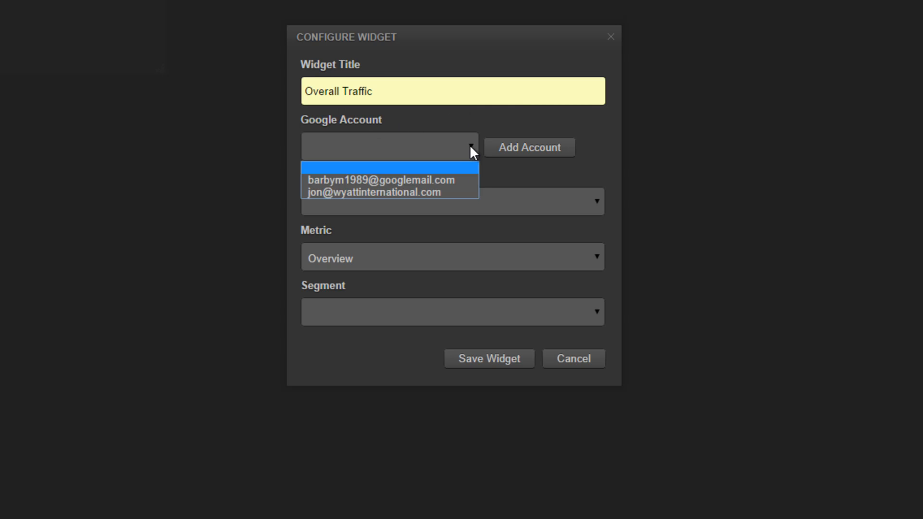
left_click(453, 178)
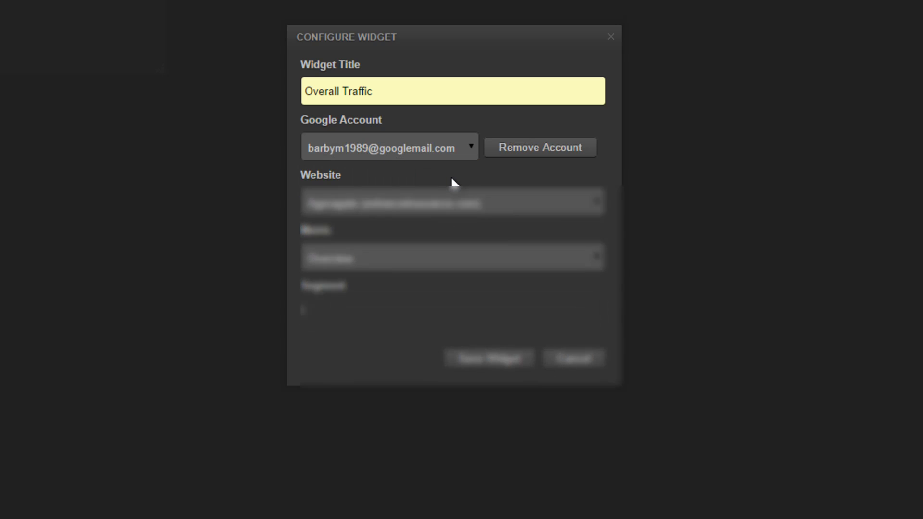
left_click(440, 205)
scroll(428, 336, "down", 3)
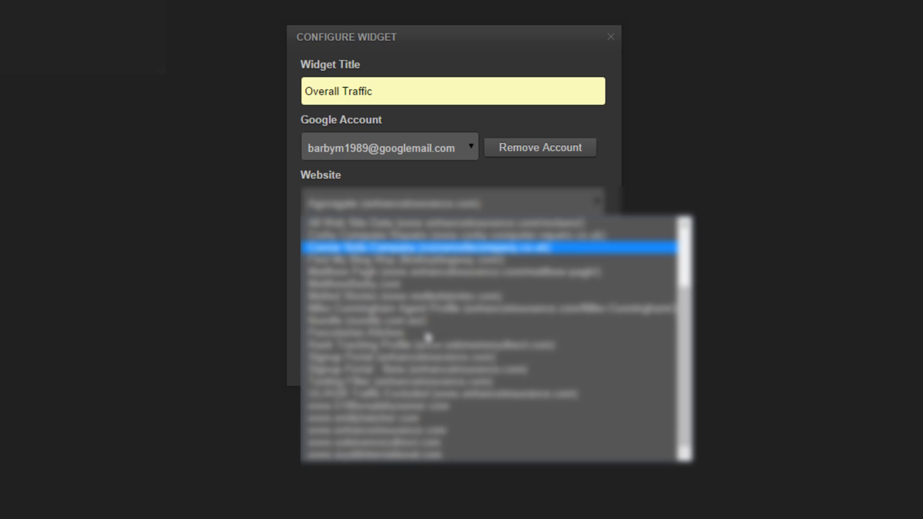
scroll(428, 338, "up", 3)
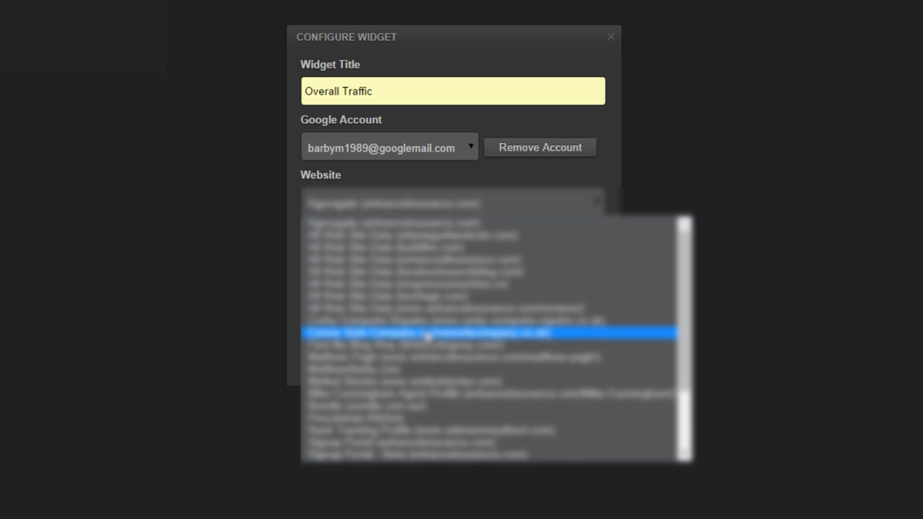
scroll(428, 337, "down", 2)
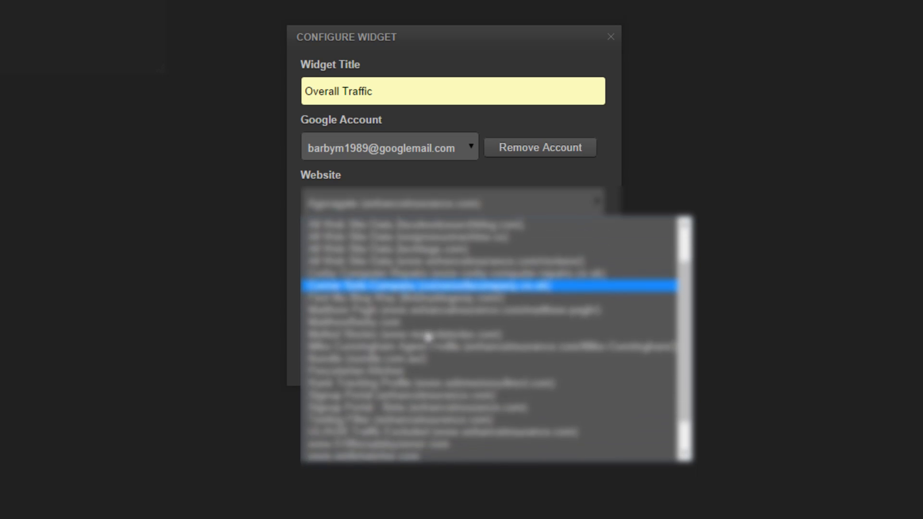
scroll(428, 338, "down", 1)
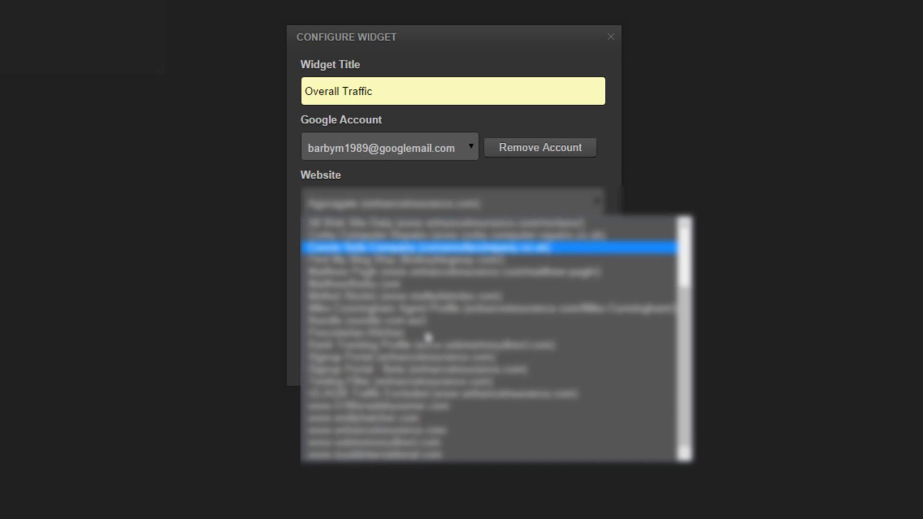
left_click(406, 339)
Keep Overview as the widget's reported metric.
left_click(378, 261)
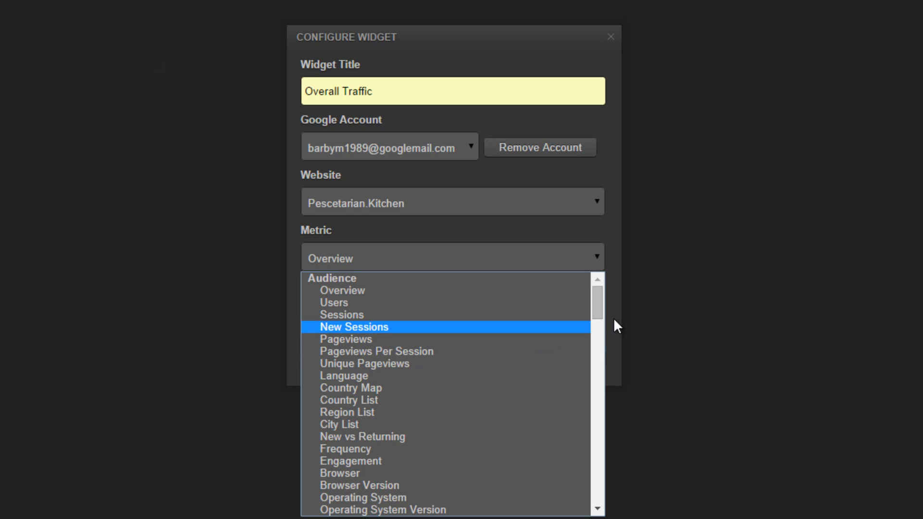
left_click_drag(597, 310, 579, 430)
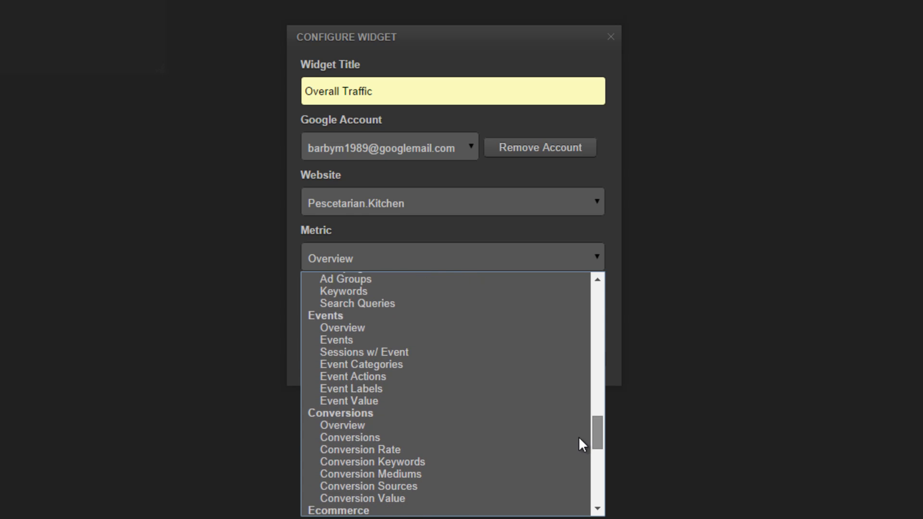
left_click_drag(580, 456, 597, 287)
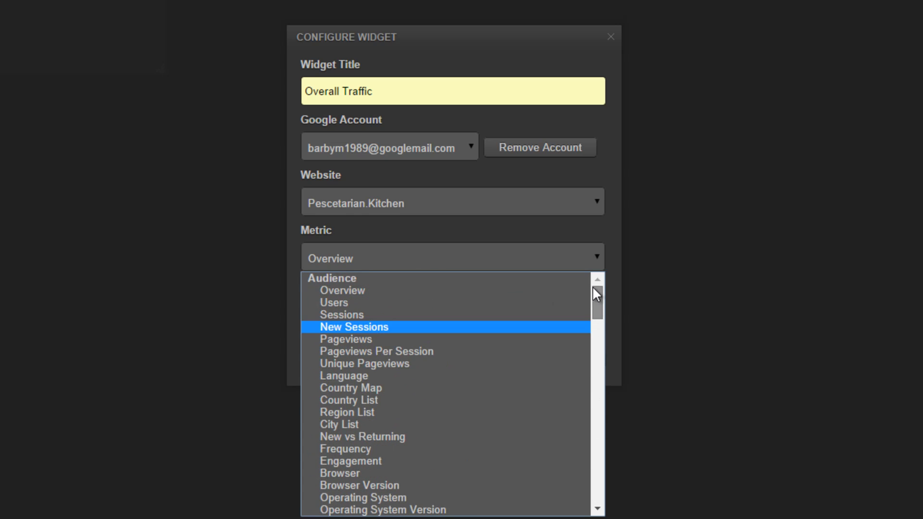
left_click(523, 289)
left_click(499, 315)
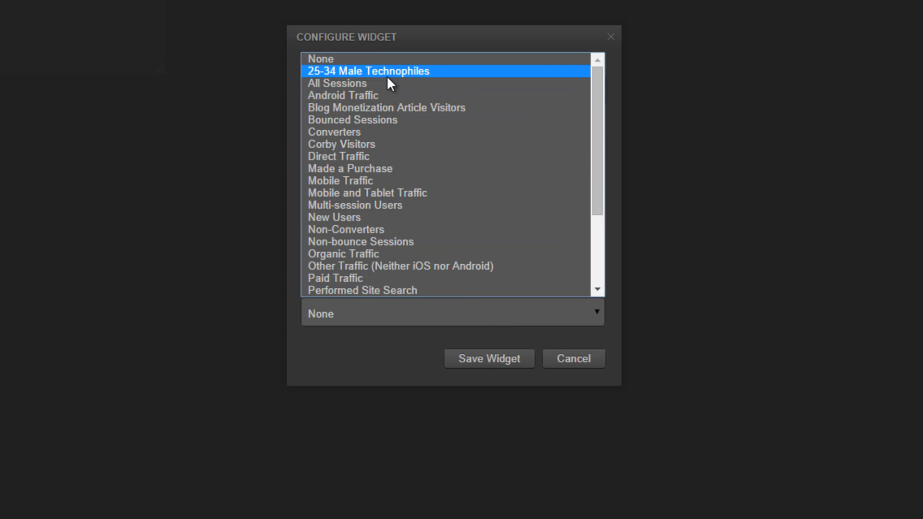
left_click_drag(598, 118, 602, 236)
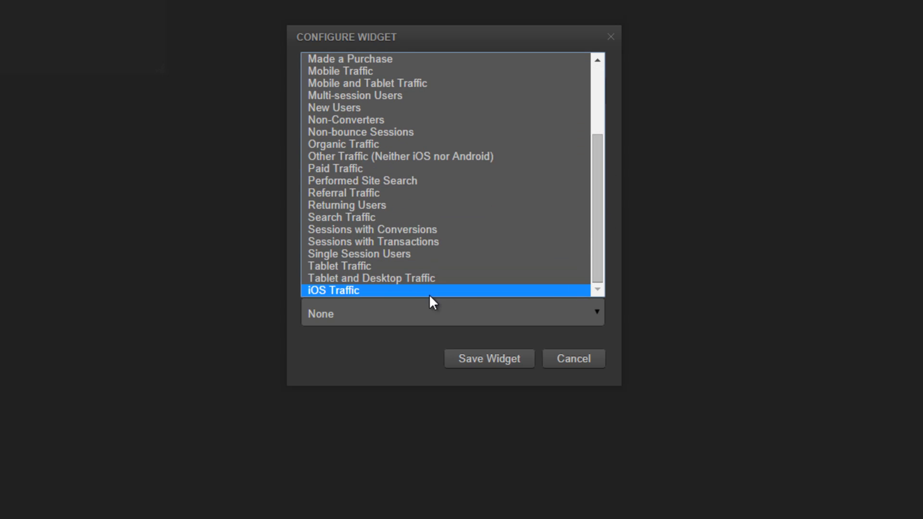
left_click(340, 388)
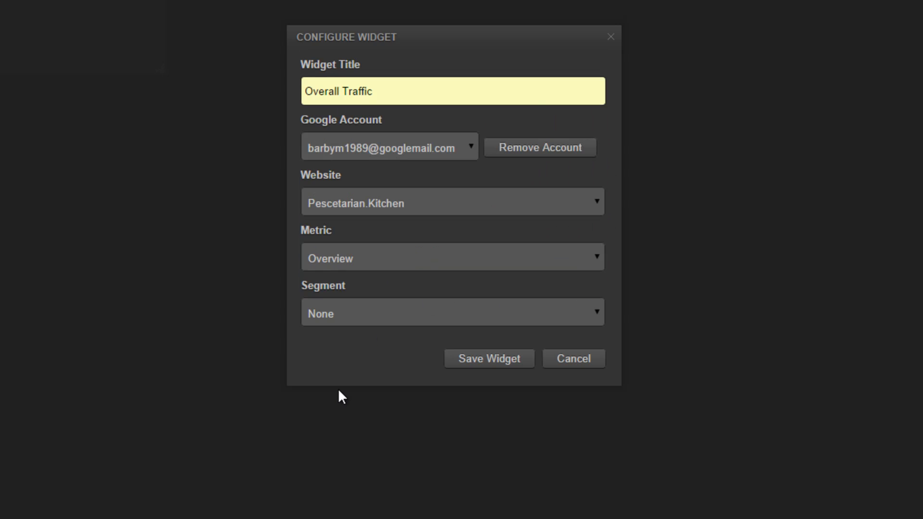
Save the Overall Traffic widget, keep the Oct 4 start date, and enlarge the widget.
left_click(496, 364)
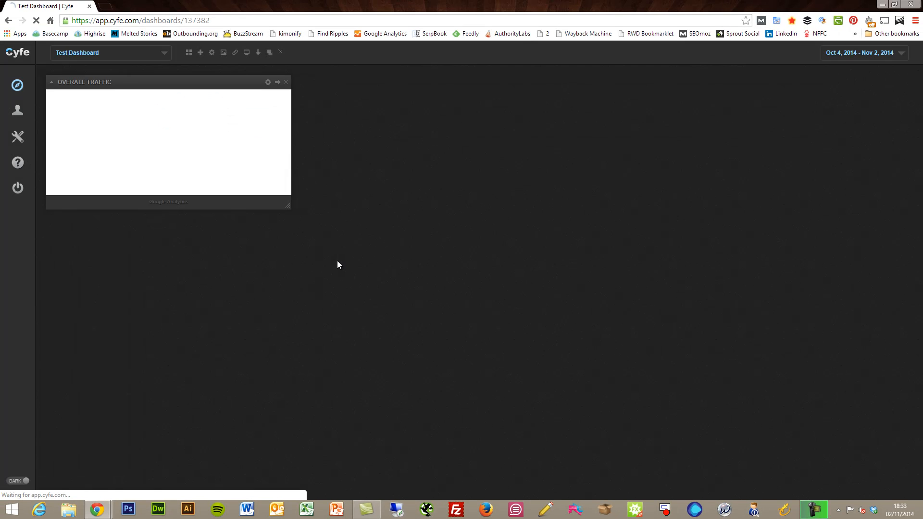
left_click(898, 55)
left_click(633, 146)
left_click(701, 109)
left_click(524, 130)
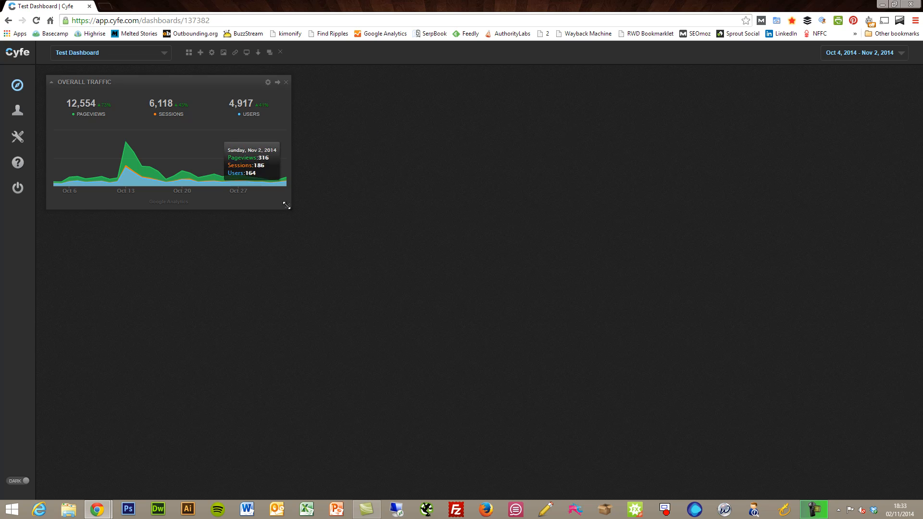
left_click_drag(288, 208, 331, 259)
key("super+c")
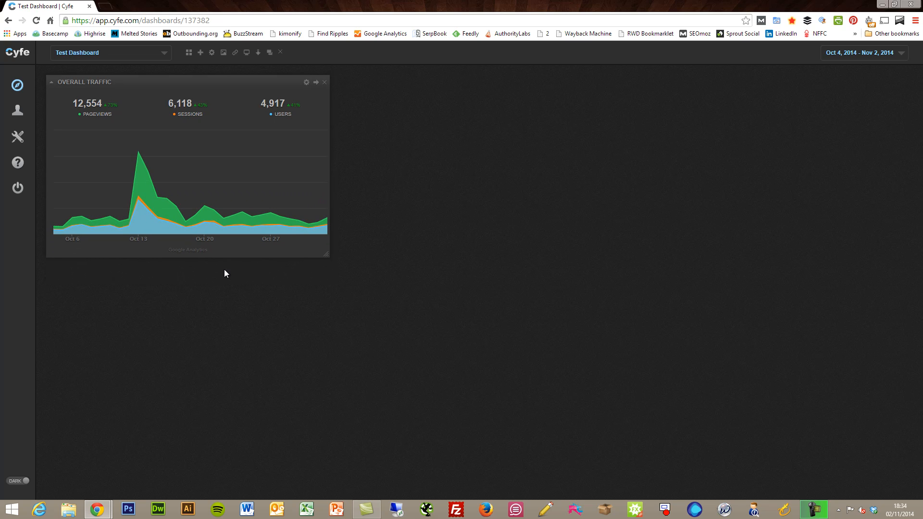
Add a second Google Analytics widget right of Overall Traffic and make it taller and wider.
left_click(188, 52)
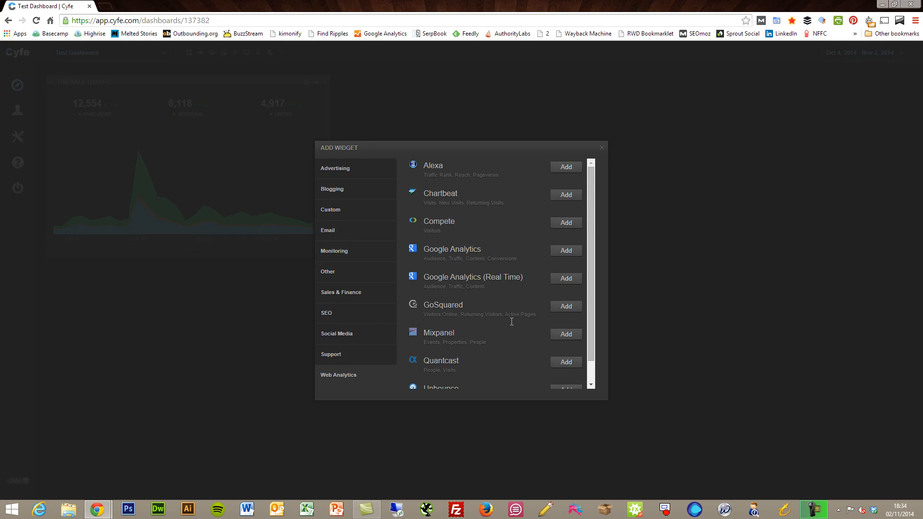
left_click(574, 256)
left_click_drag(268, 153, 515, 85)
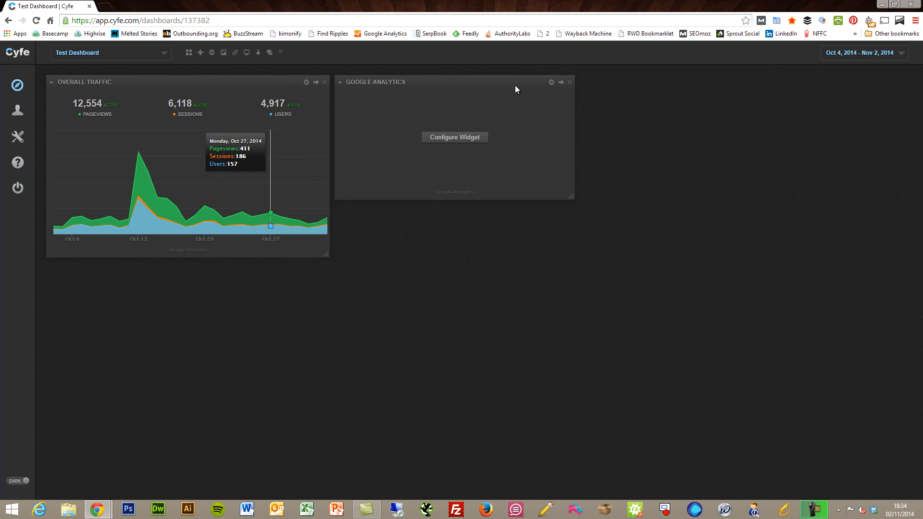
left_click_drag(572, 196, 580, 257)
Connect the new widget to the Google account, Pescetarian.Kitchen and the Overview metric.
left_click(458, 166)
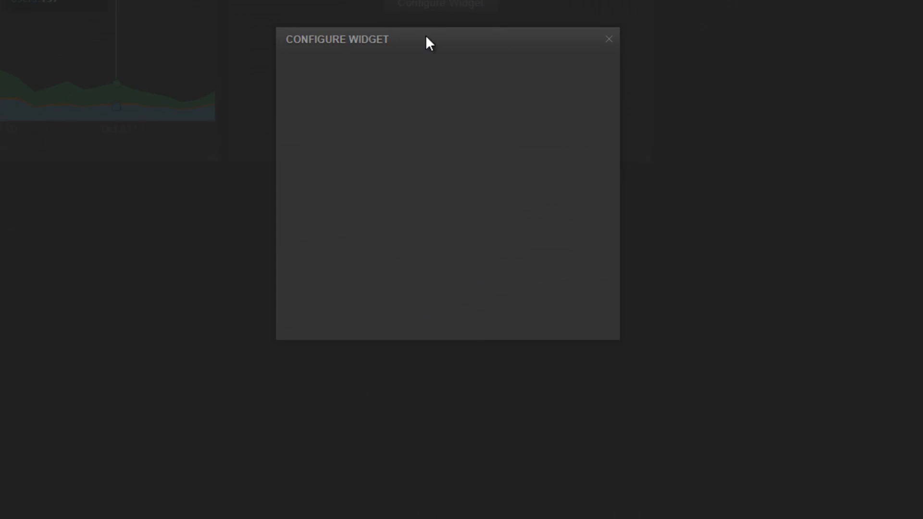
left_click(371, 154)
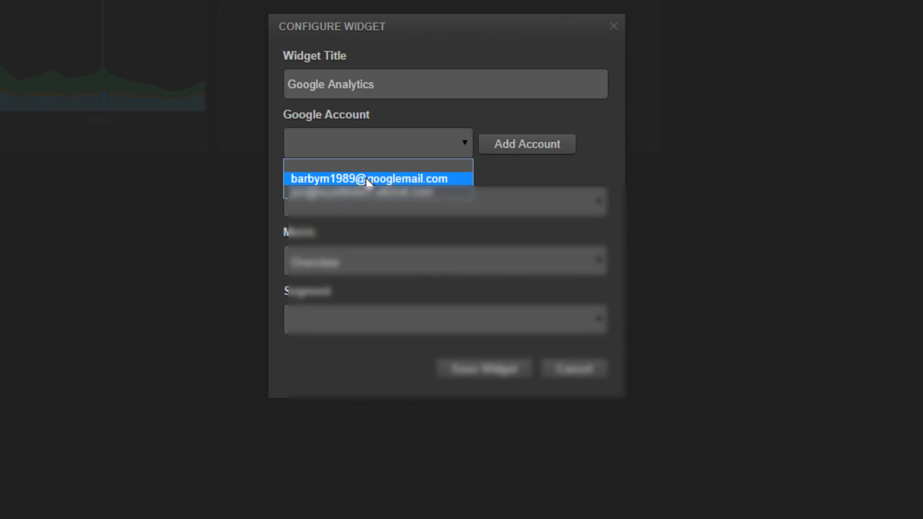
left_click(366, 178)
left_click(394, 212)
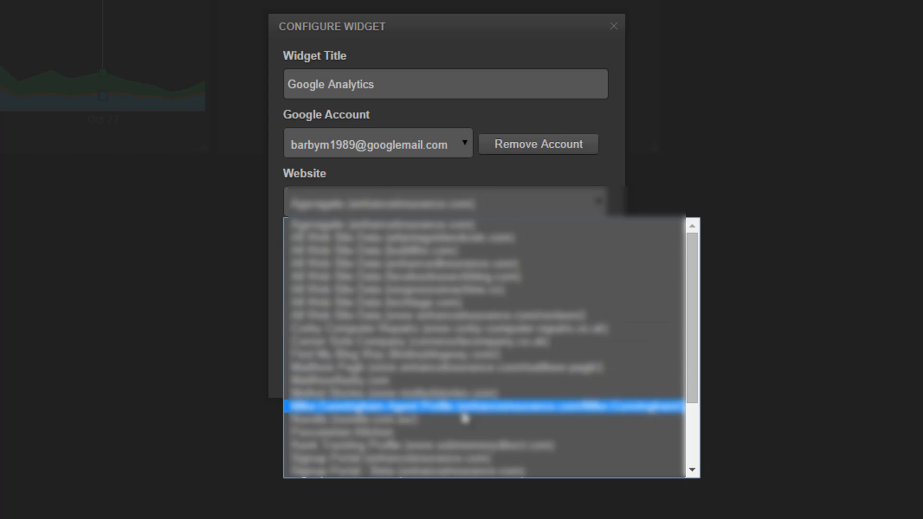
left_click(455, 434)
left_click(444, 263)
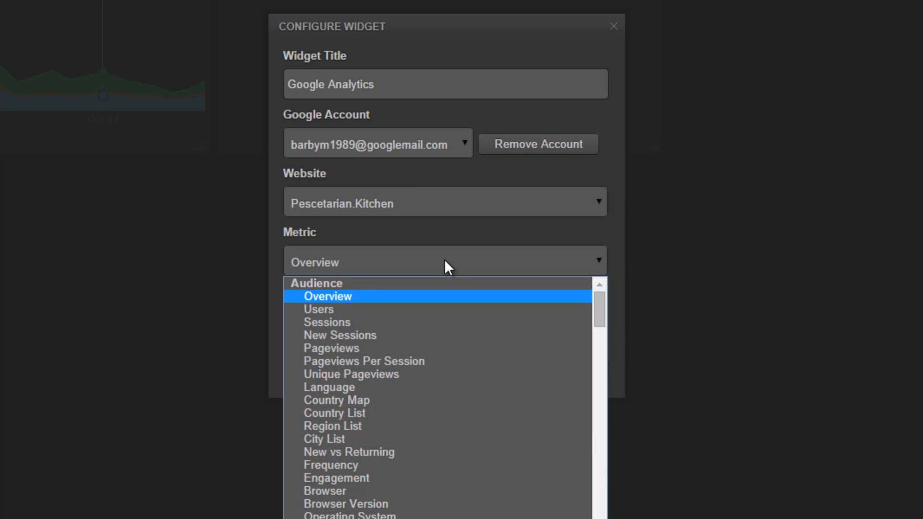
left_click(445, 260)
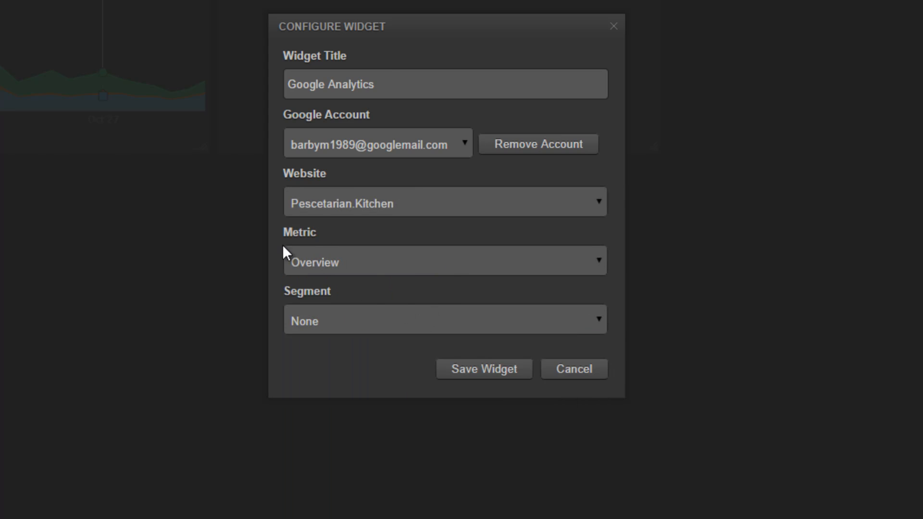
Restrict the widget to the Organic Traffic segment and save it.
left_click(373, 321)
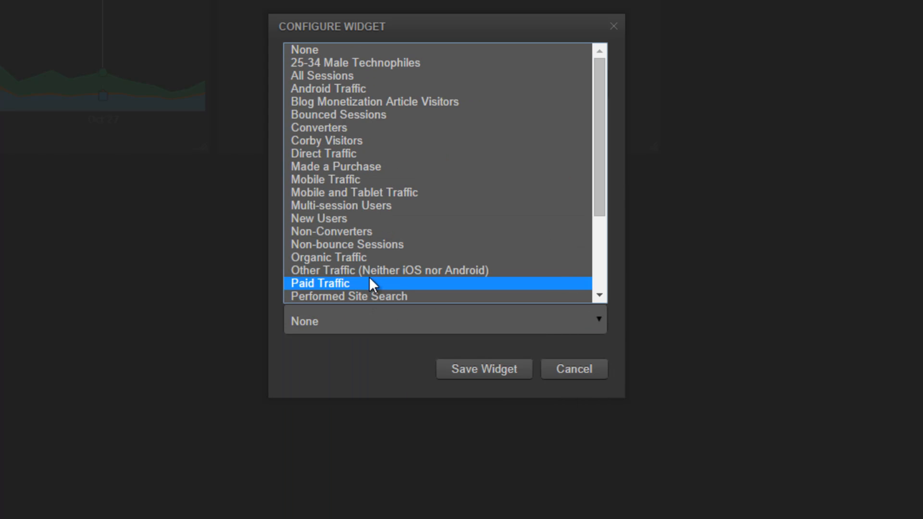
left_click_drag(602, 175, 593, 261)
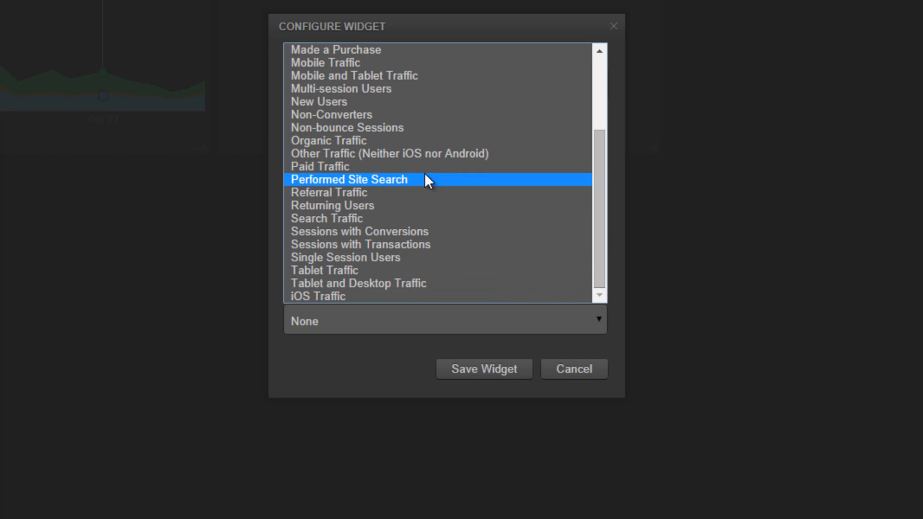
left_click(408, 143)
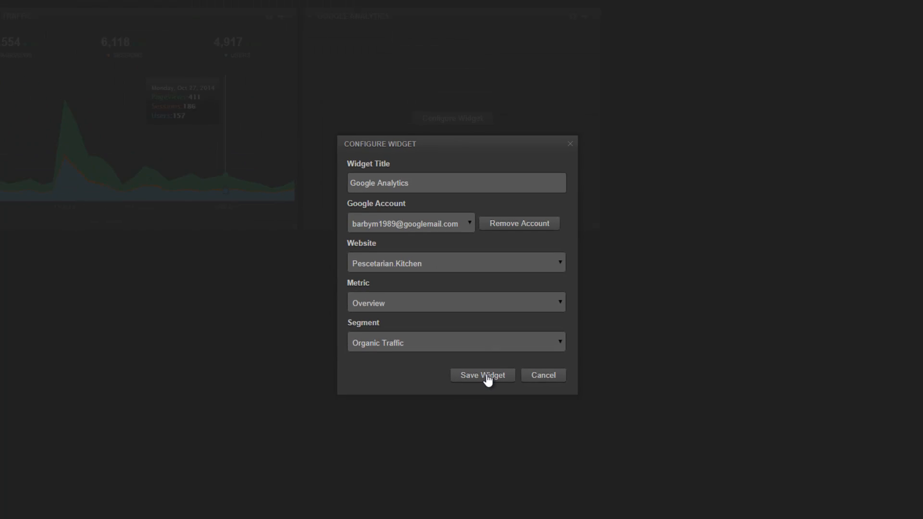
left_click(482, 377)
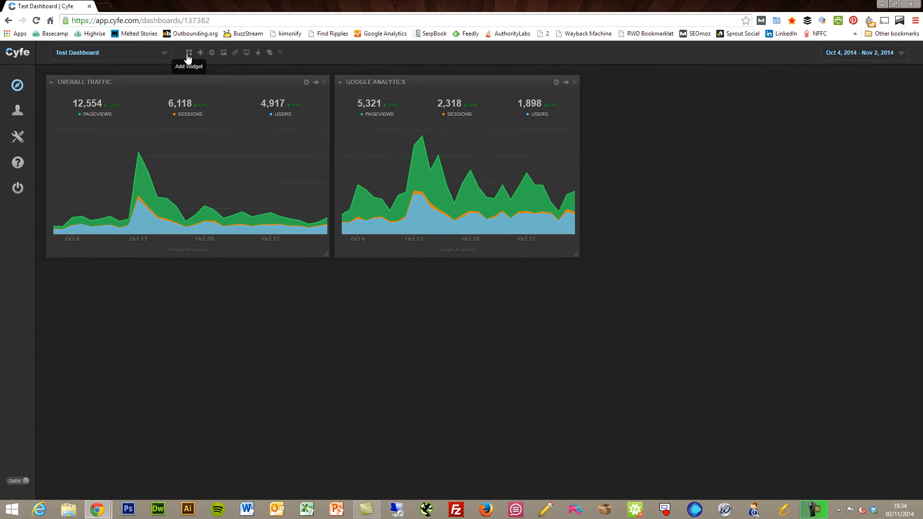
Open the Add Widget dialog, which shows the Web Analytics widgets such as Google Analytics.
left_click(187, 53)
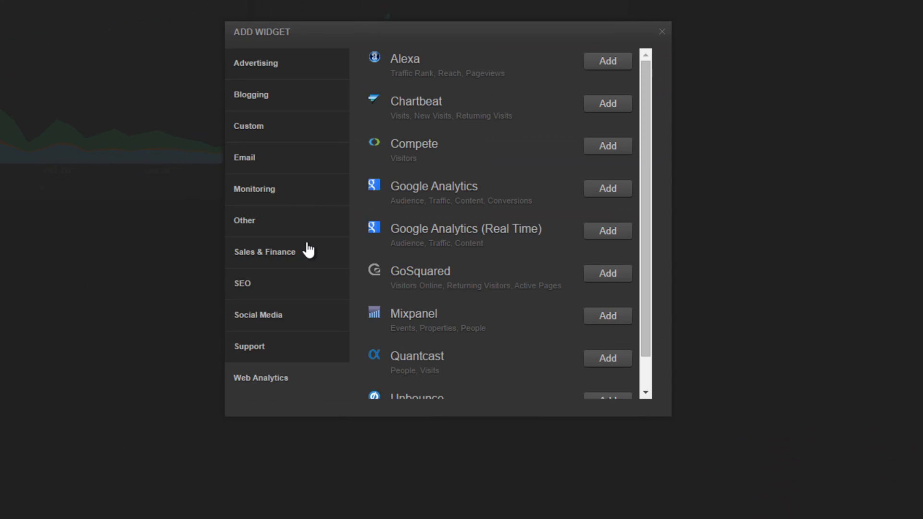
Add a Facebook Pages widget from the Social Media category.
left_click(251, 316)
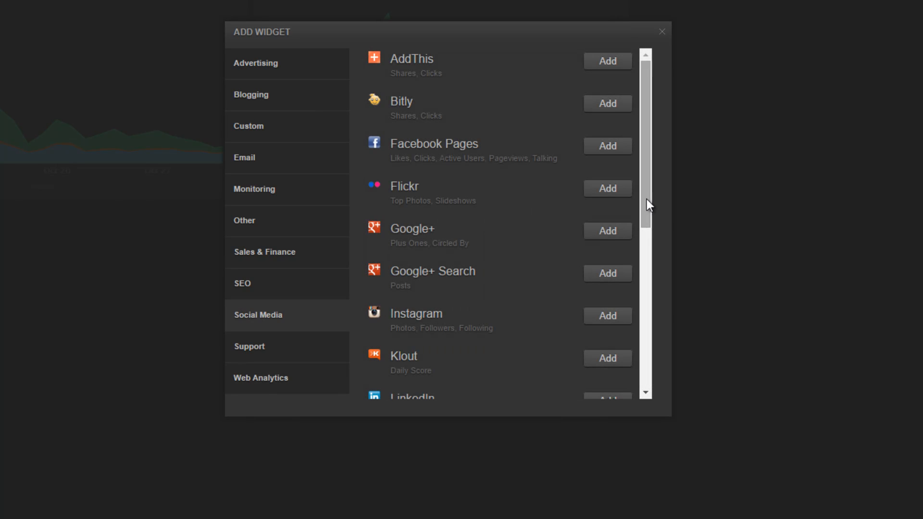
left_click_drag(649, 201, 648, 203)
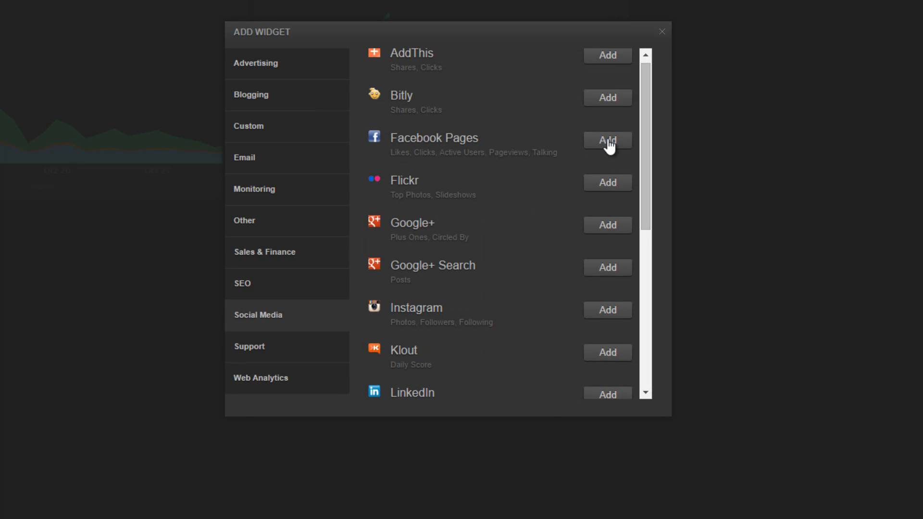
left_click(609, 141)
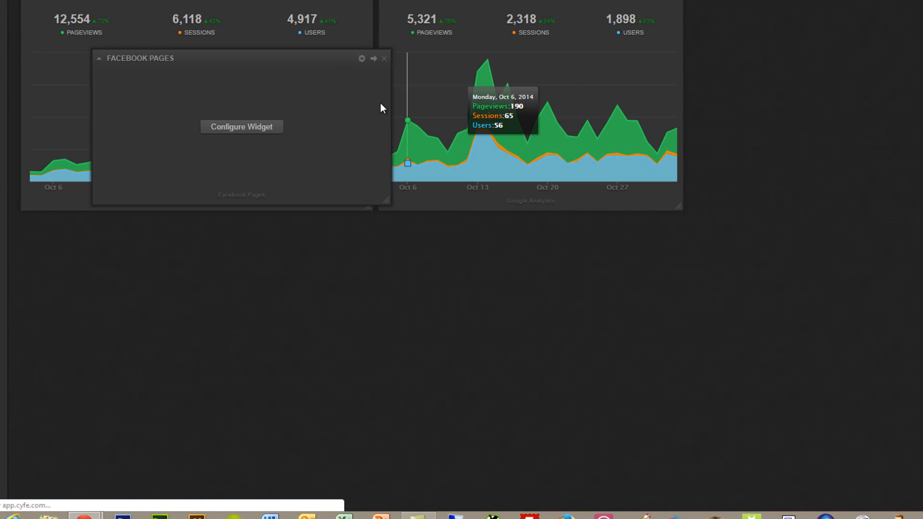
Place the Facebook Pages widget below the traffic charts, enlarge it, and open its settings.
left_click_drag(330, 57, 254, 233)
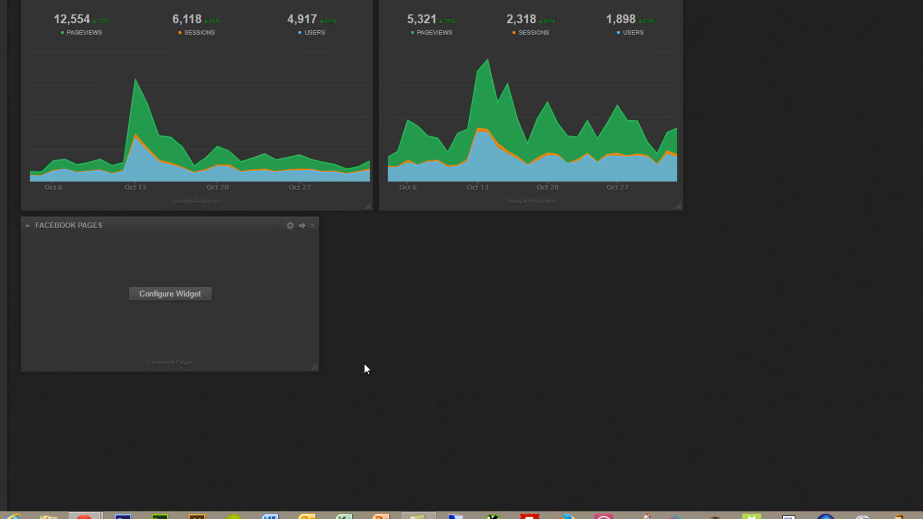
left_click_drag(311, 366, 368, 407)
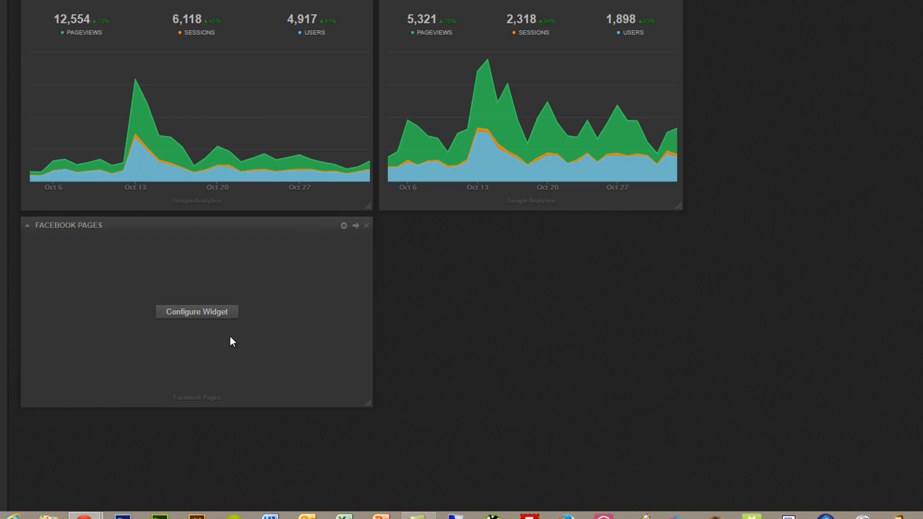
left_click(217, 314)
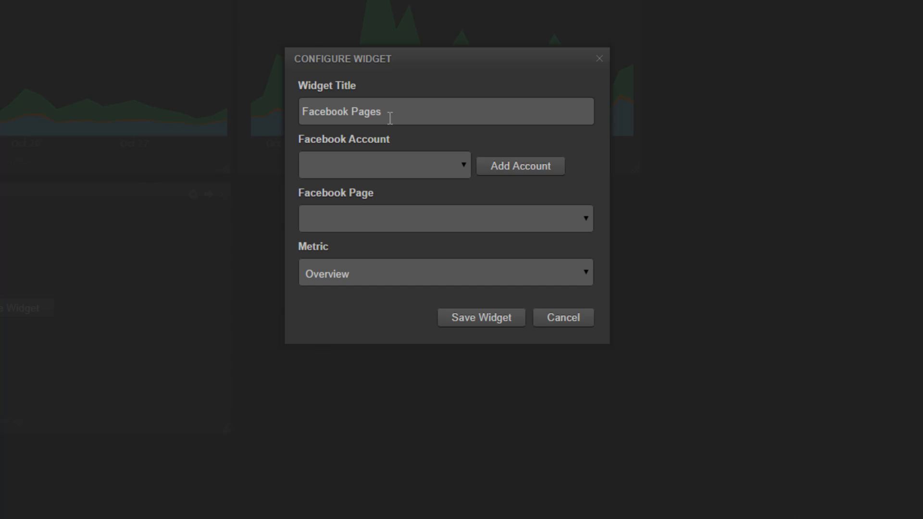
Link the widget to the Facebook account's Pescetarian.Kitchen page, set Metric to Like Growth, and save.
left_click(448, 165)
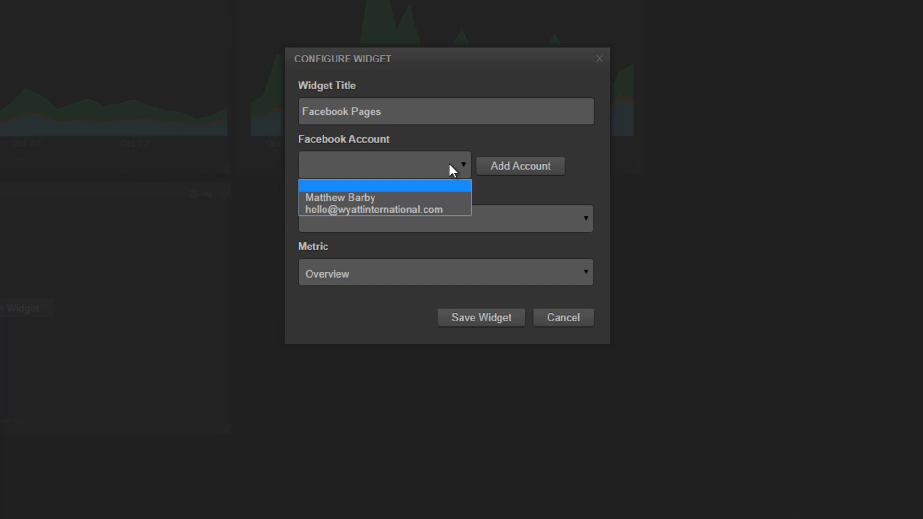
left_click(429, 196)
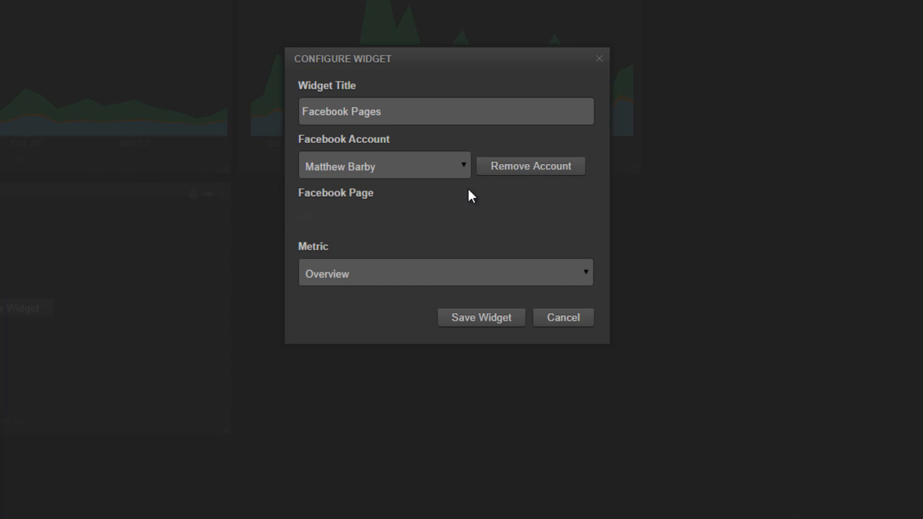
left_click(406, 275)
left_click(406, 275)
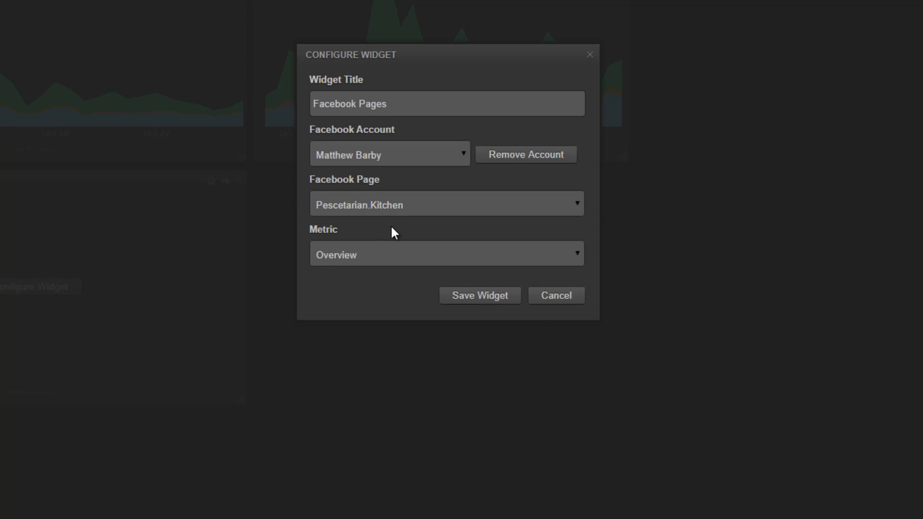
left_click(396, 256)
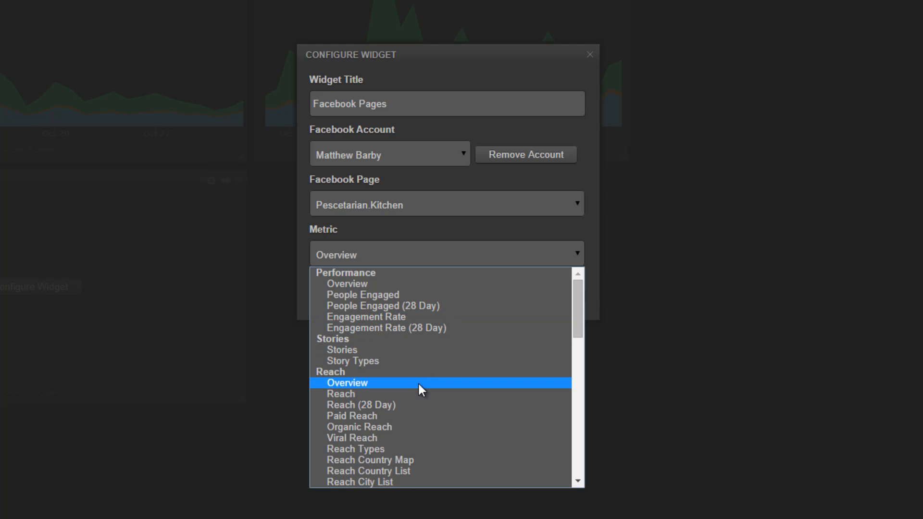
left_click_drag(576, 314, 573, 416)
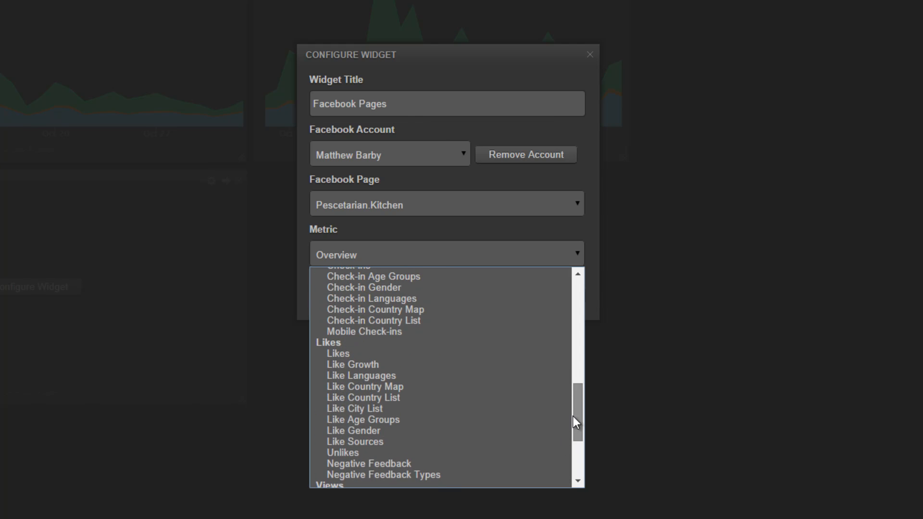
left_click(369, 364)
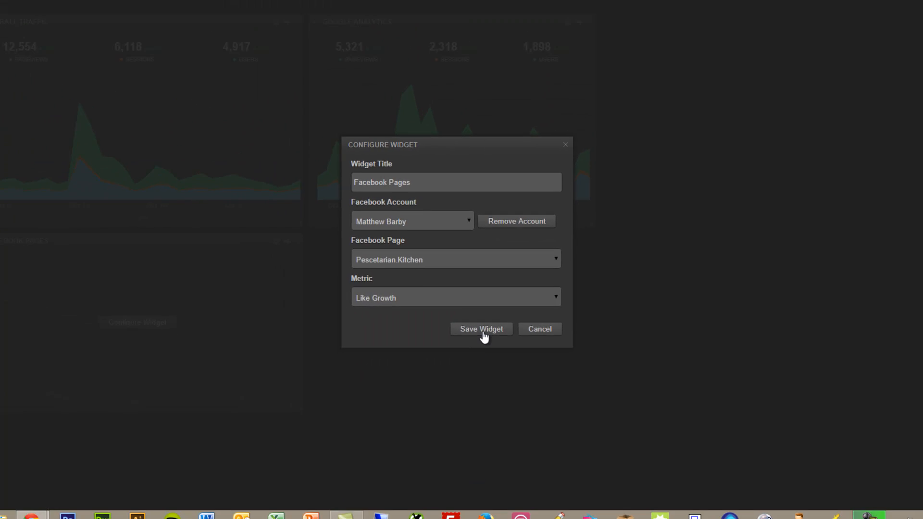
left_click(482, 333)
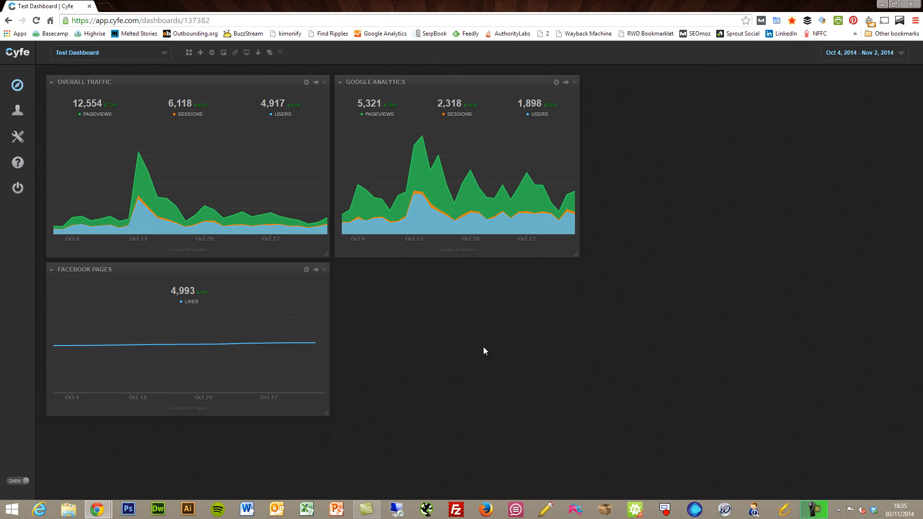
Switch the Facebook widget's metric to Reach and save it.
mouse_move(203, 344)
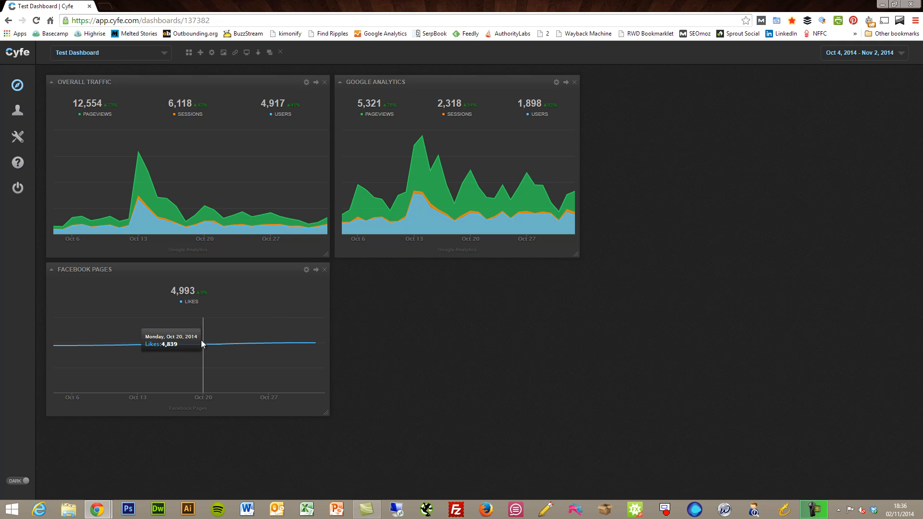
left_click(307, 271)
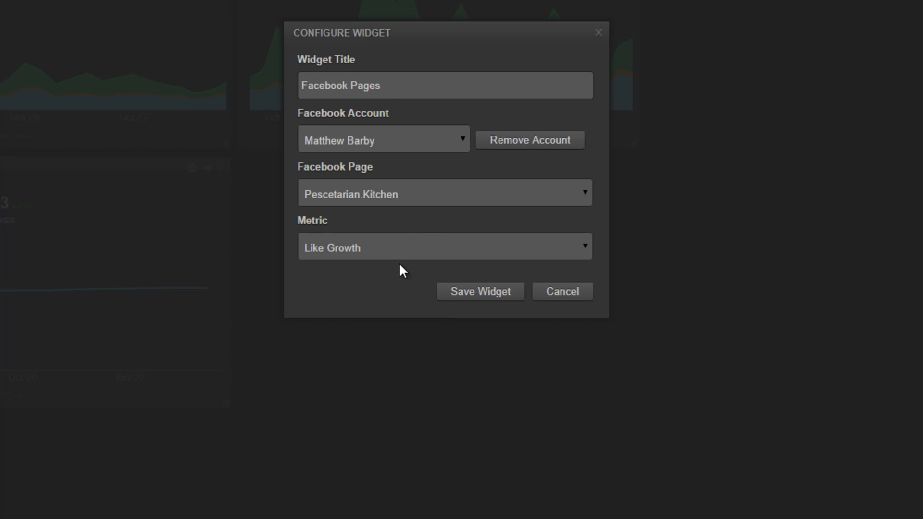
left_click(411, 254)
left_click_drag(591, 361, 585, 277)
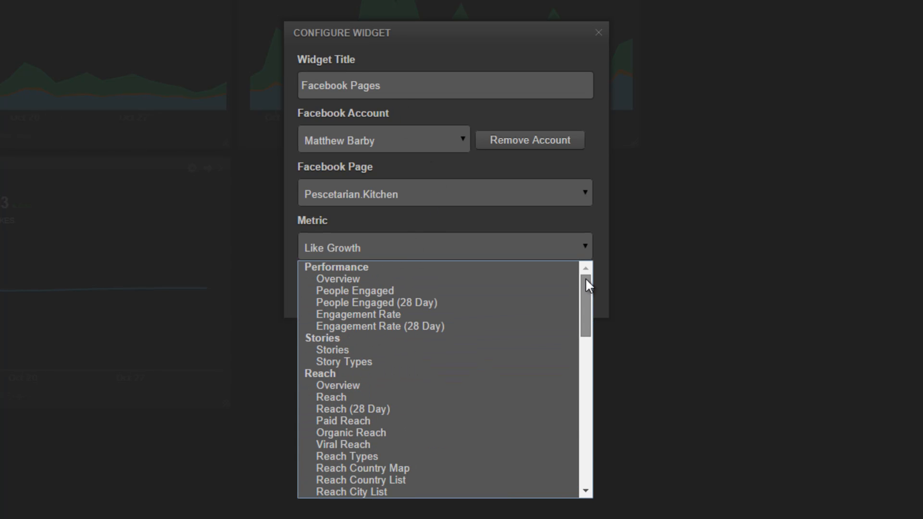
left_click(412, 397)
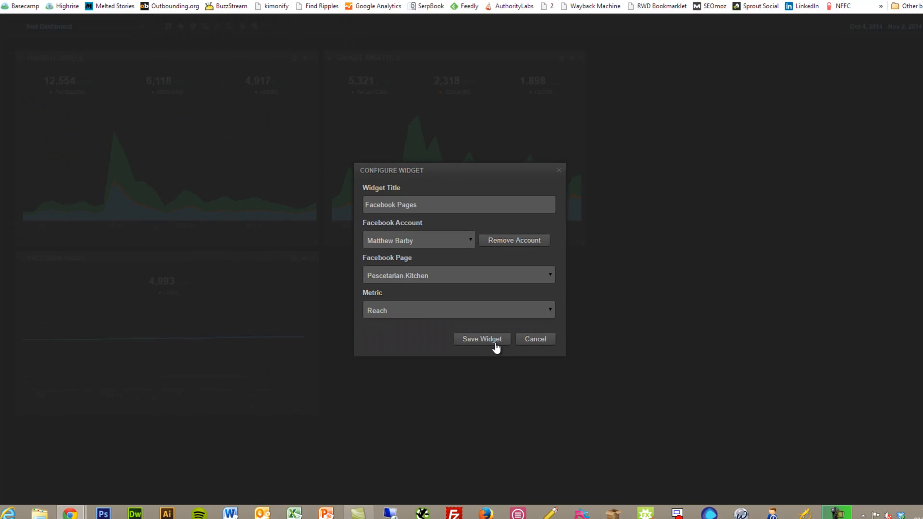
left_click(496, 345)
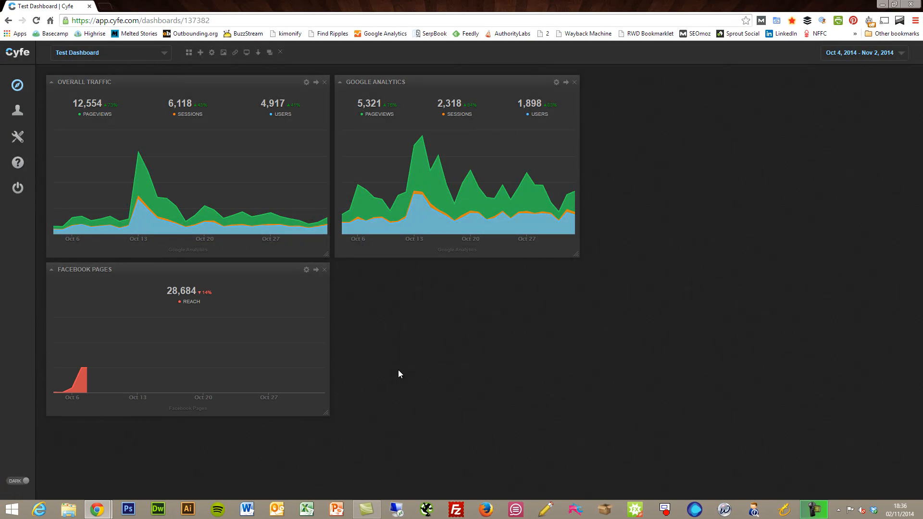
Change the Facebook widget's metric to People Engaged and save again.
mouse_move(322, 373)
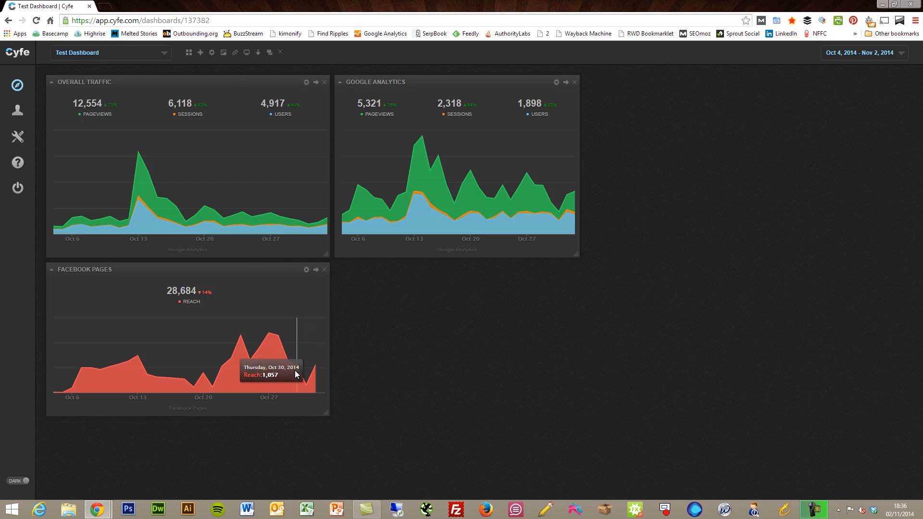
left_click(306, 270)
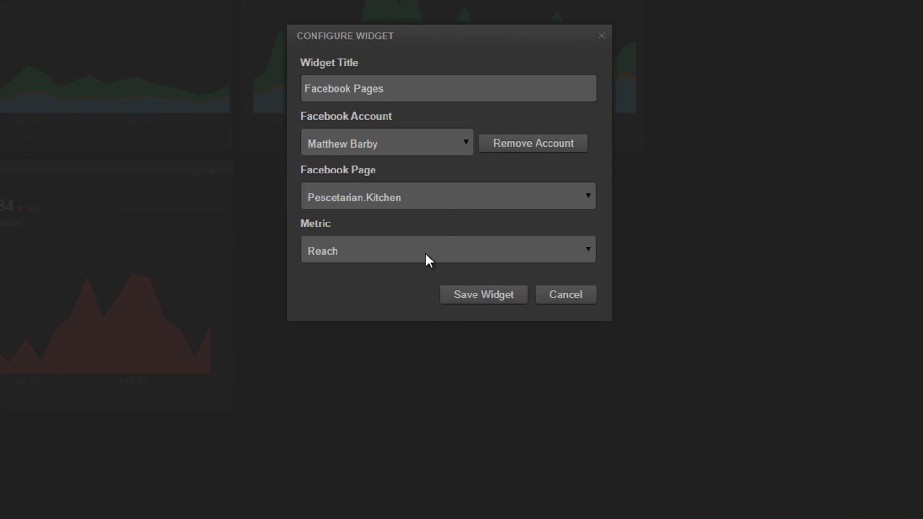
left_click(429, 260)
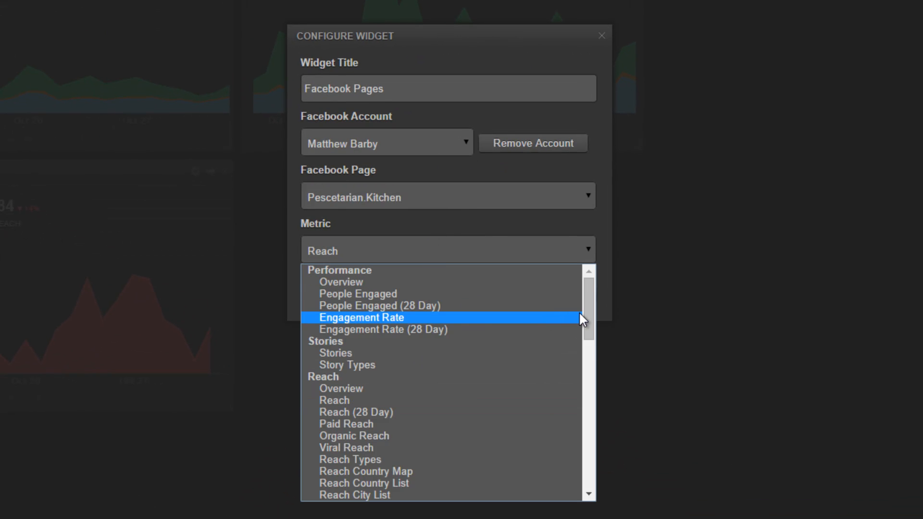
left_click(461, 294)
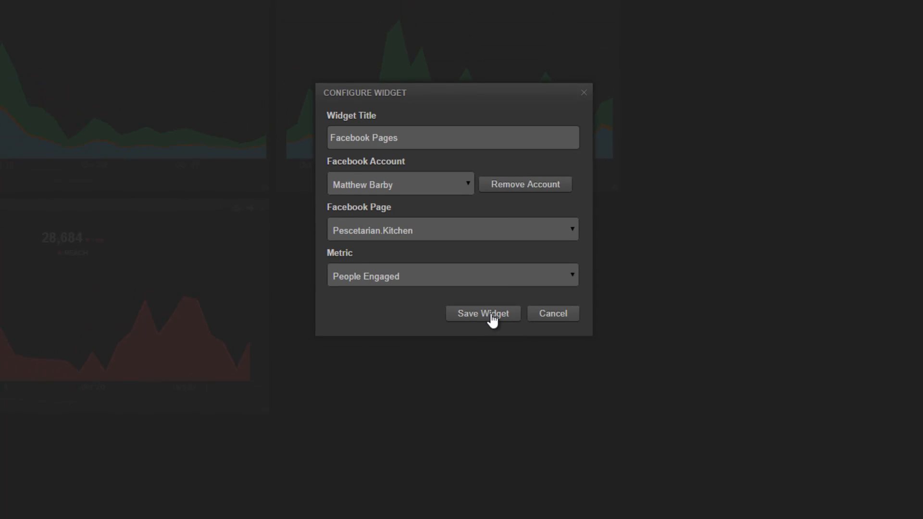
left_click(493, 318)
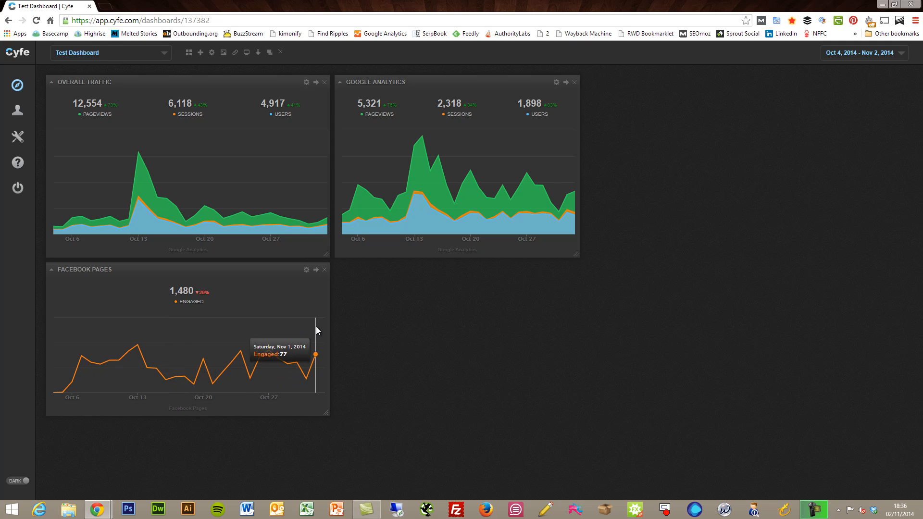
Set the metric to Overview and select the word 'Pages' in the widget title.
left_click(308, 271)
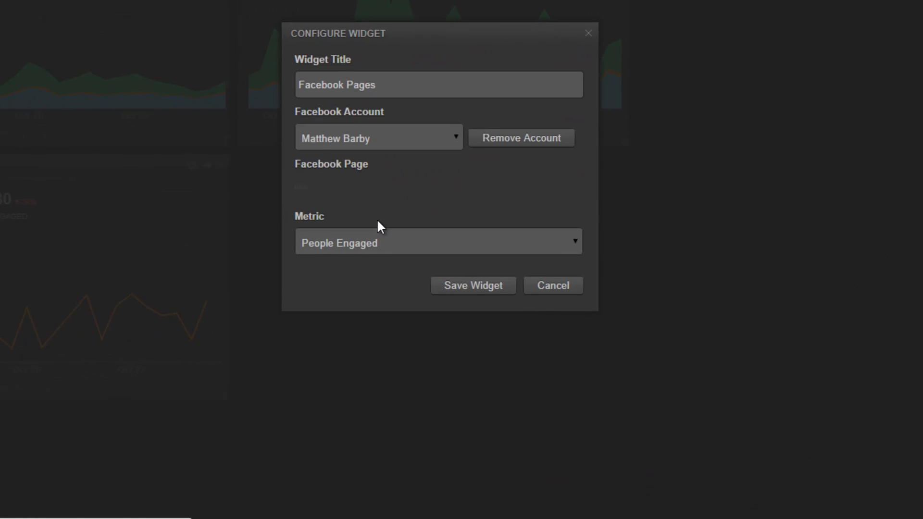
left_click(458, 238)
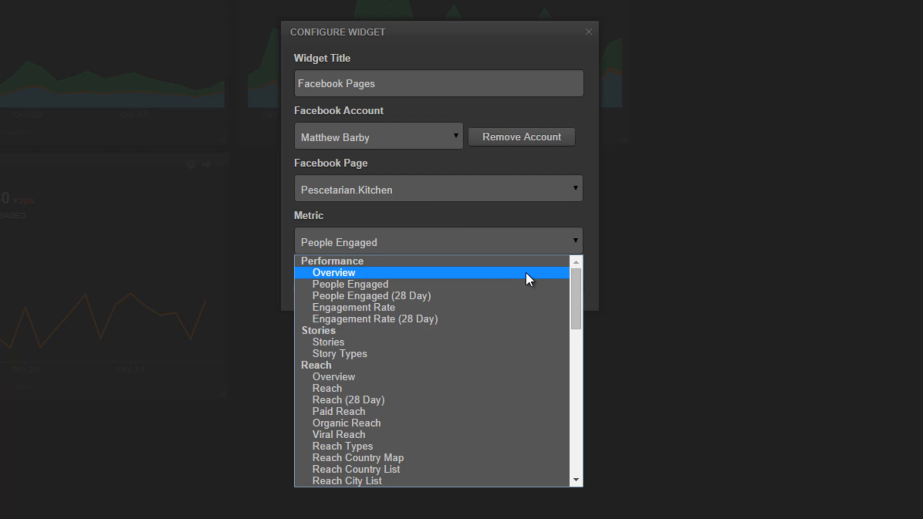
mouse_move(573, 289)
left_mouse_down()
mouse_move(570, 304)
mouse_move(571, 272)
left_mouse_up()
left_click(437, 272)
left_click_drag(391, 83, 345, 85)
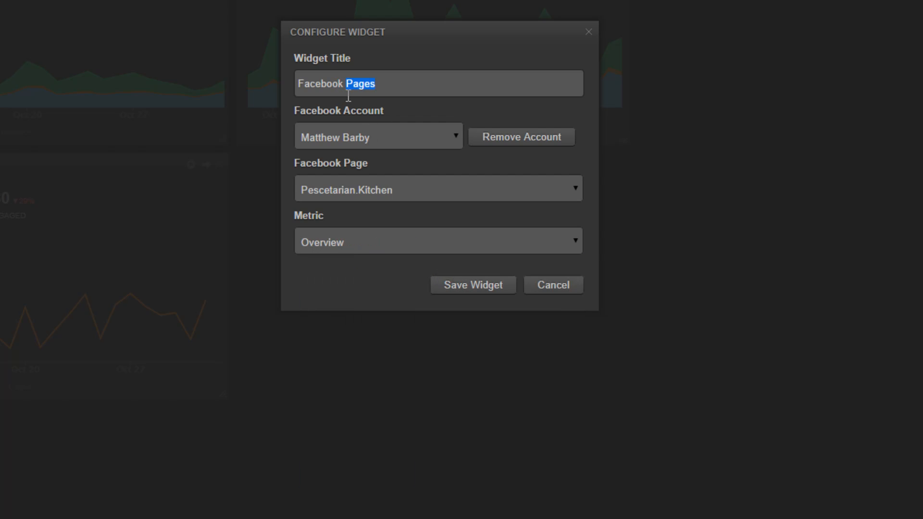
Replace 'Pages' with 'Stats' to title the widget 'Facebook Stats', and save it.
type("S")
key("BackSpace")
type("Stats")
left_click(463, 285)
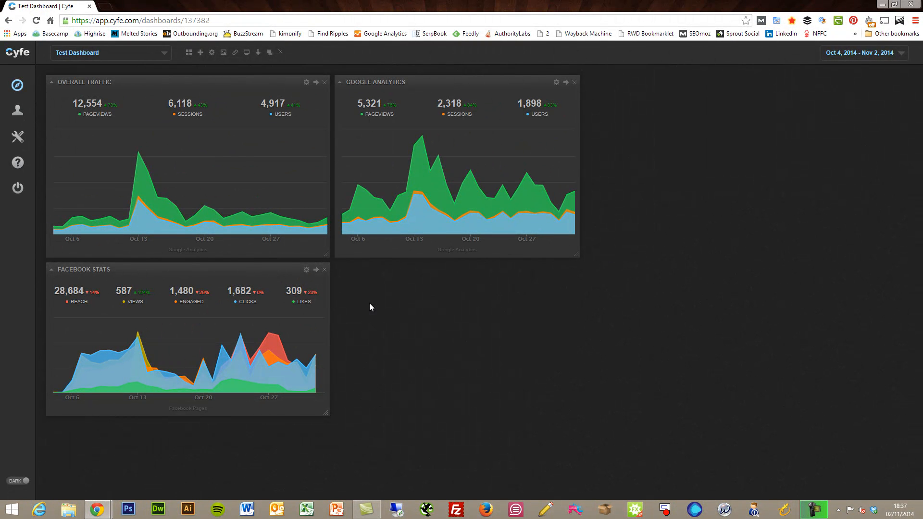
Cancel the stray New Dashboard dialog and open the Add Widget catalogue instead.
left_click(197, 56)
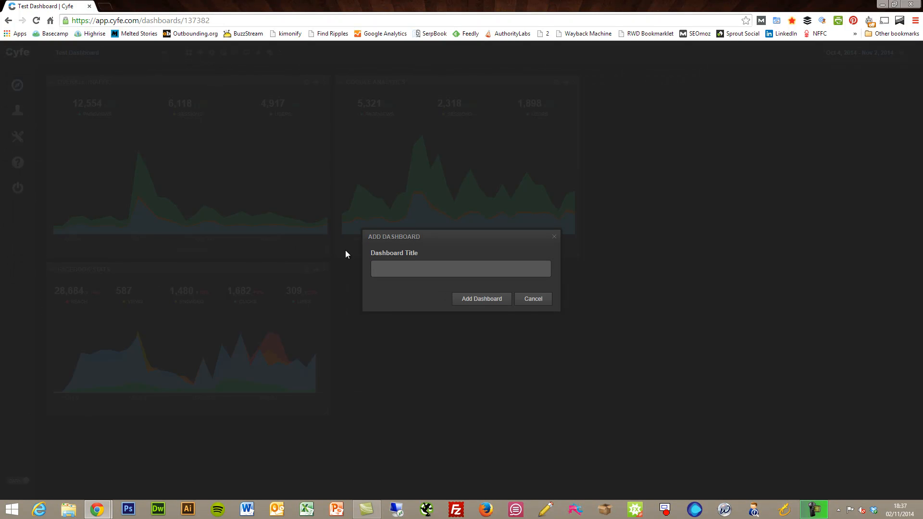
left_click(524, 299)
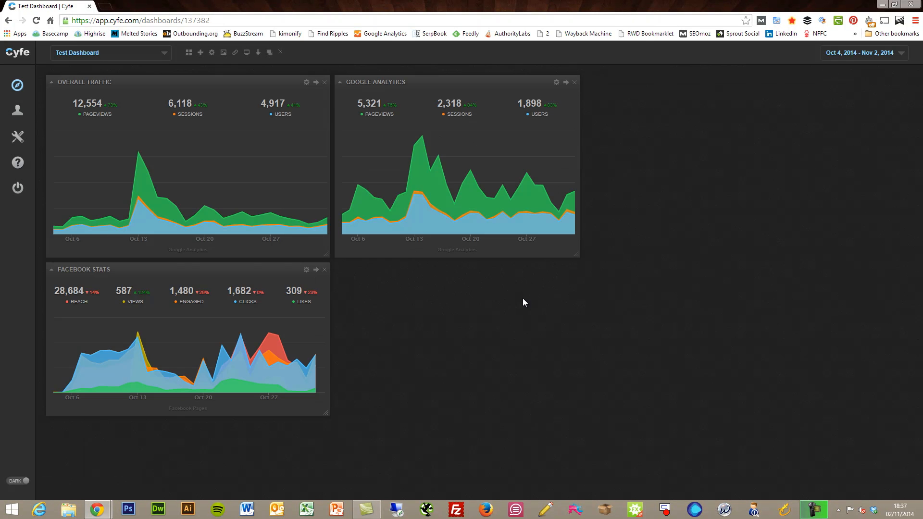
left_click(189, 53)
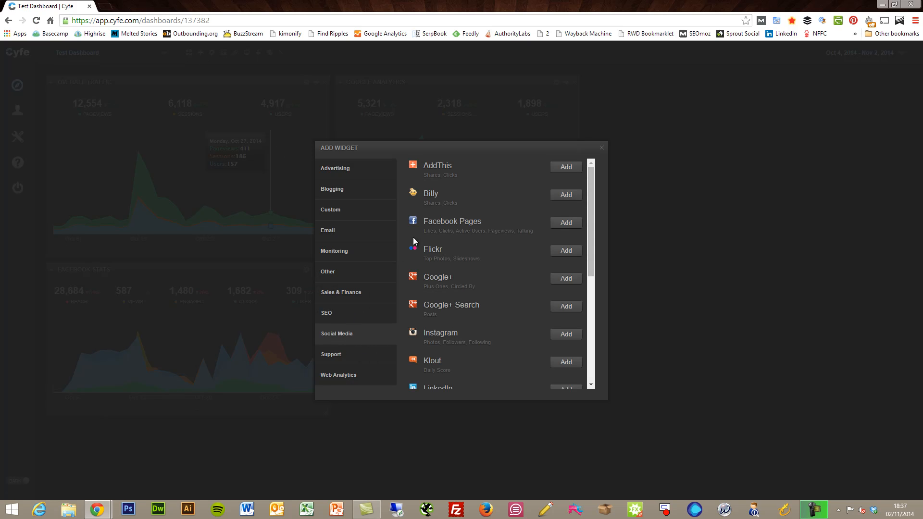
left_click_drag(592, 225, 593, 324)
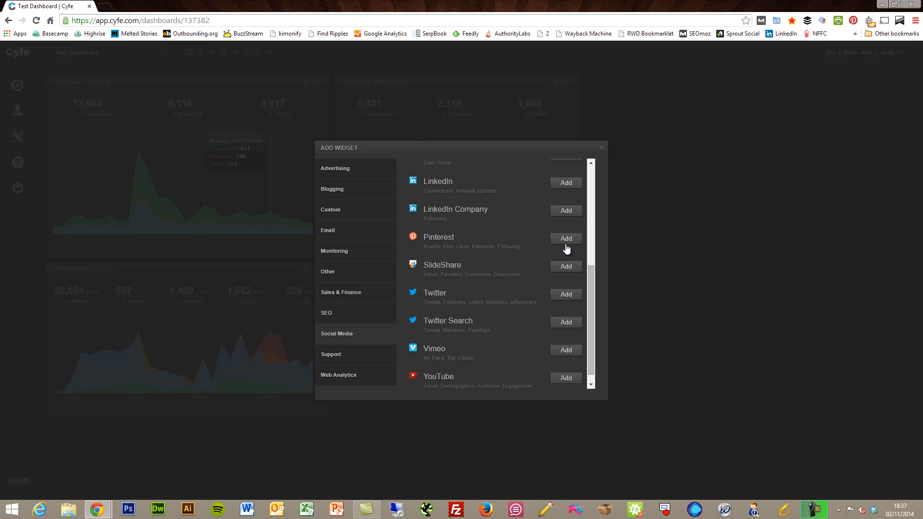
Add a Pinterest widget and place it beside Facebook Stats at matching size.
left_click(568, 239)
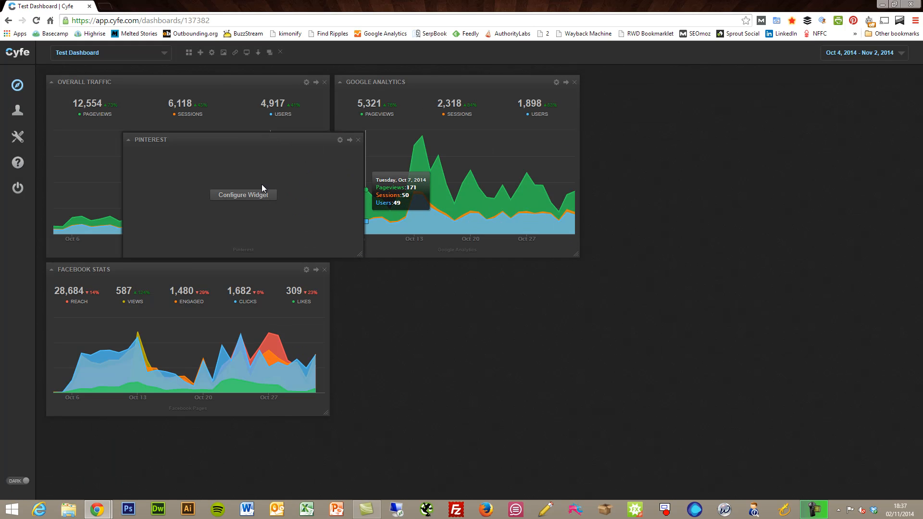
left_click_drag(298, 139, 516, 271)
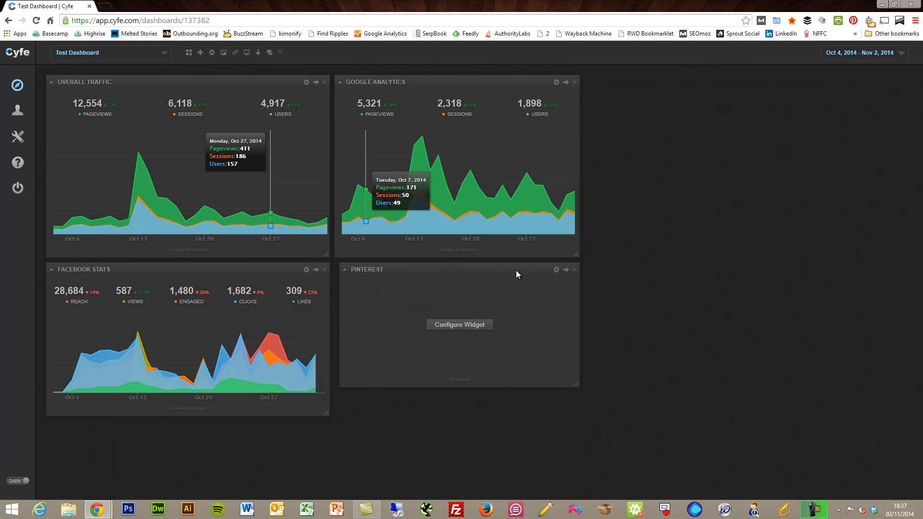
left_click_drag(572, 380, 581, 413)
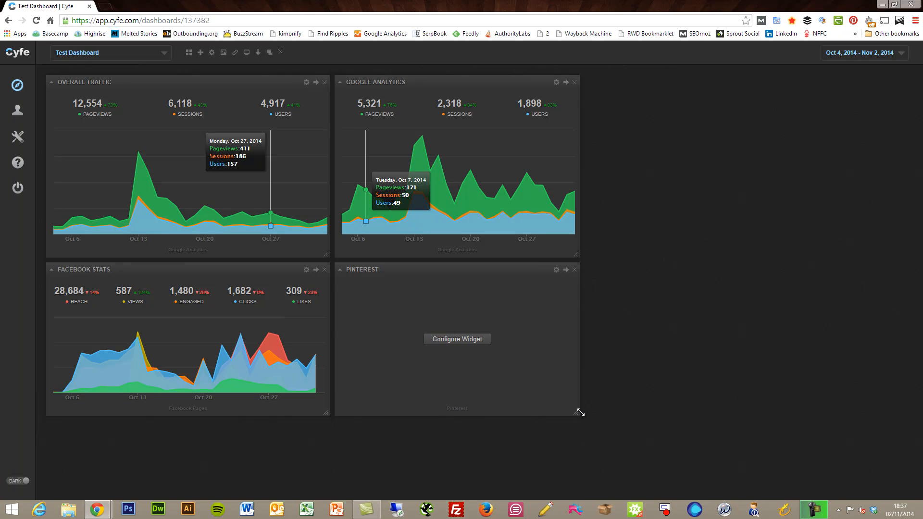
Enter the brand's Pinterest username, keep the Overview metric, and save the widget.
left_click(486, 342)
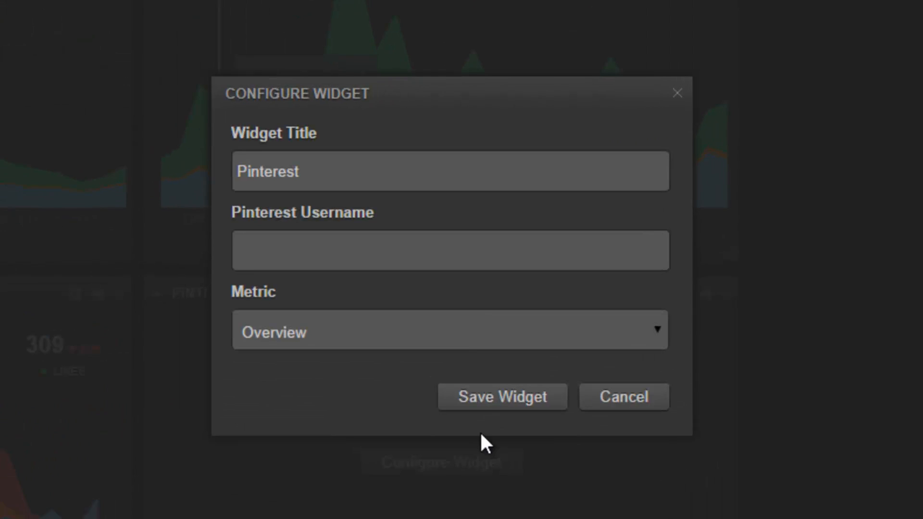
left_click(333, 247)
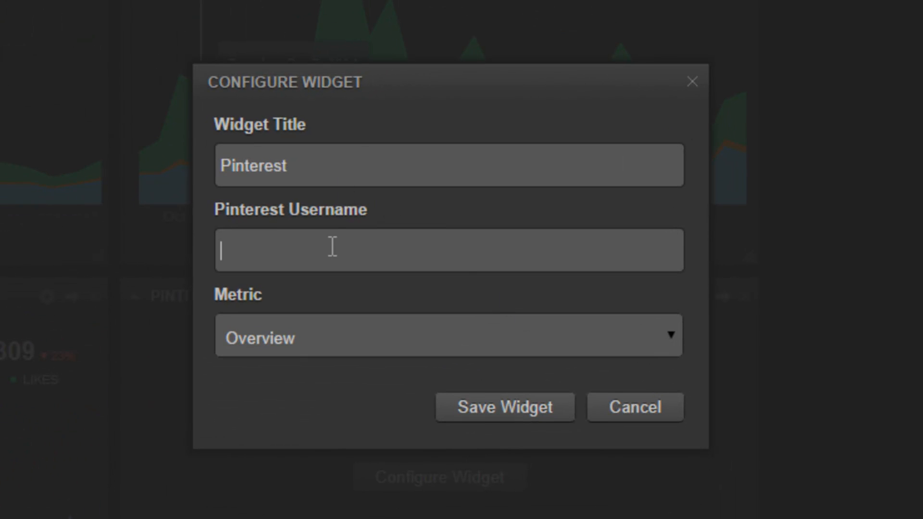
type("pesckitchen")
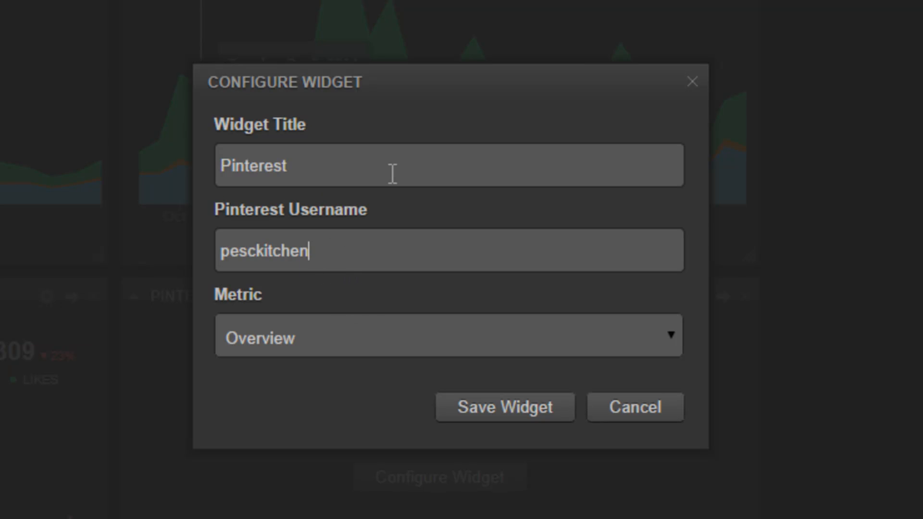
left_click(364, 339)
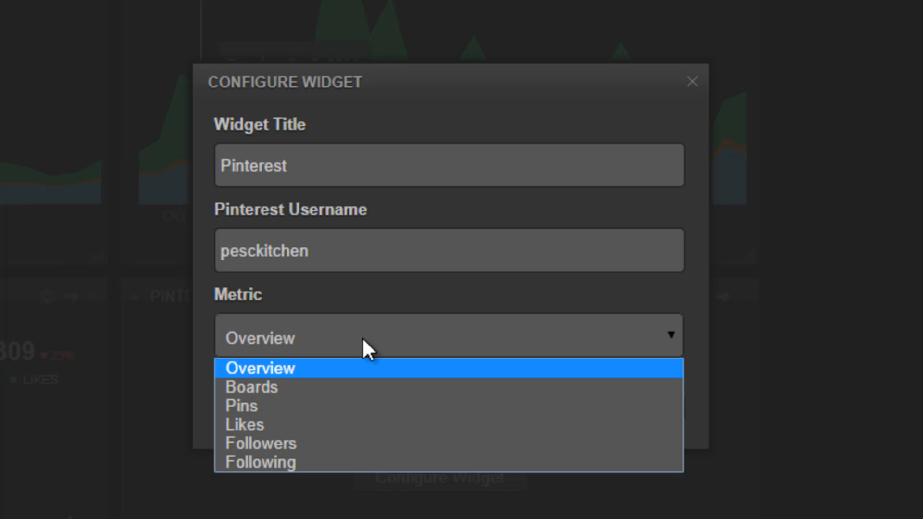
left_click(362, 337)
left_click(495, 408)
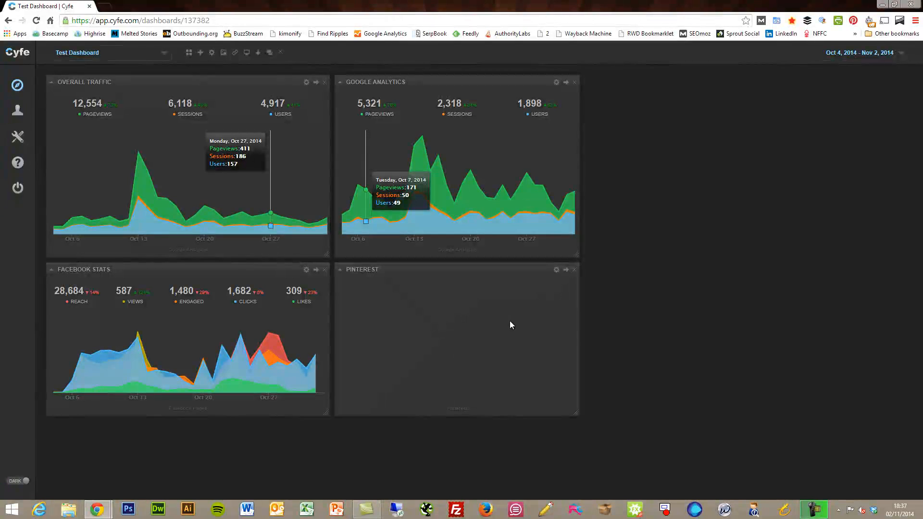
Review the Pinterest widget's 14 boards, 842 pins, 0 likes, 547 followers and 328 following.
mouse_move(511, 322)
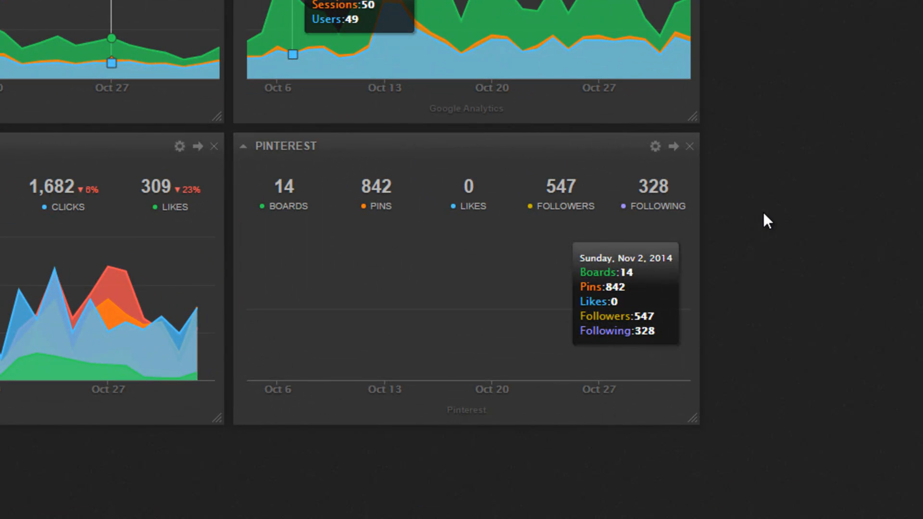
mouse_move(327, 295)
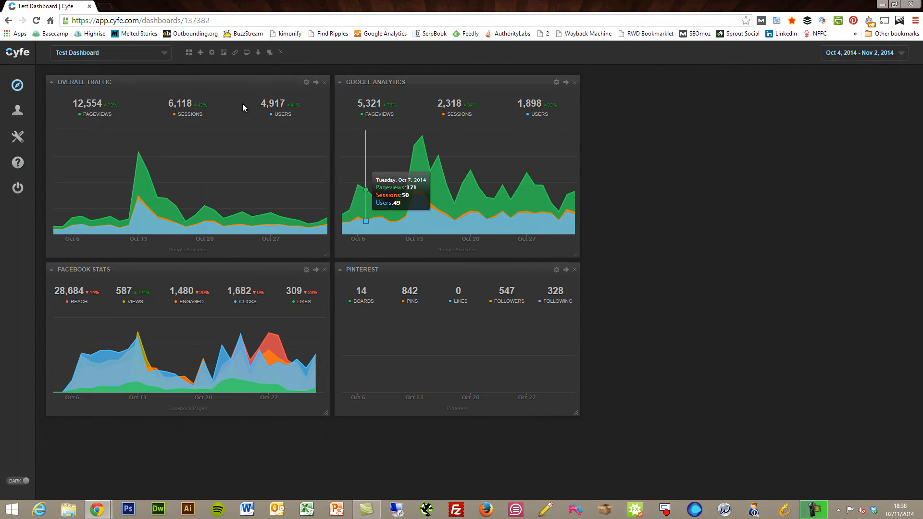
Add a MailChimp widget from the Email category of the widget catalogue.
left_click(189, 54)
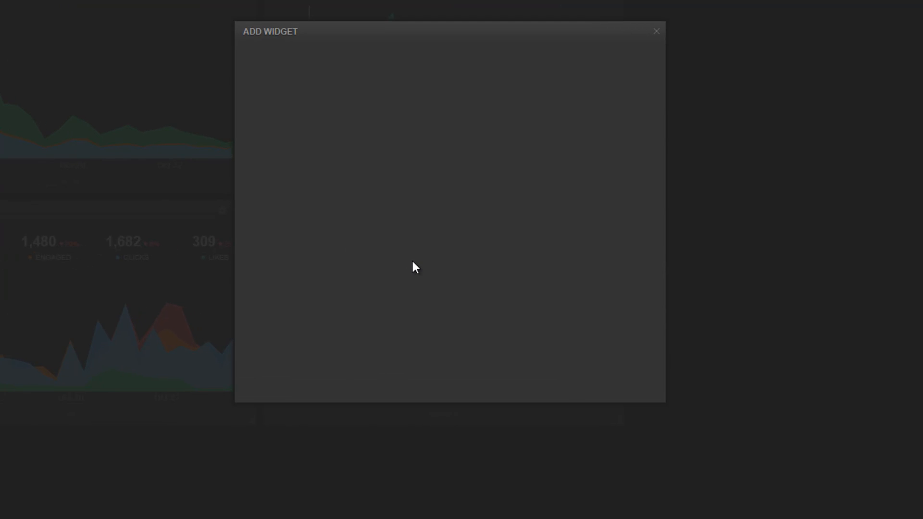
mouse_move(640, 145)
left_mouse_down()
mouse_move(629, 307)
mouse_move(642, 139)
left_mouse_up()
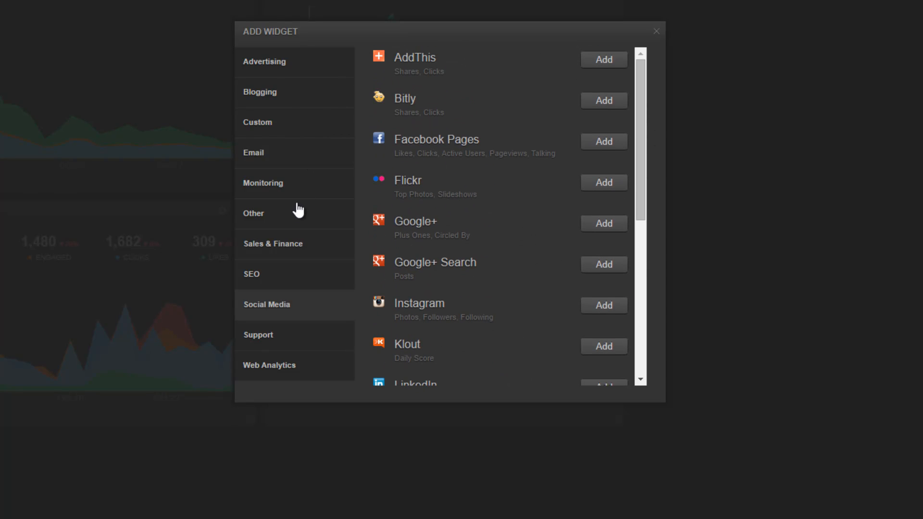
left_click(270, 159)
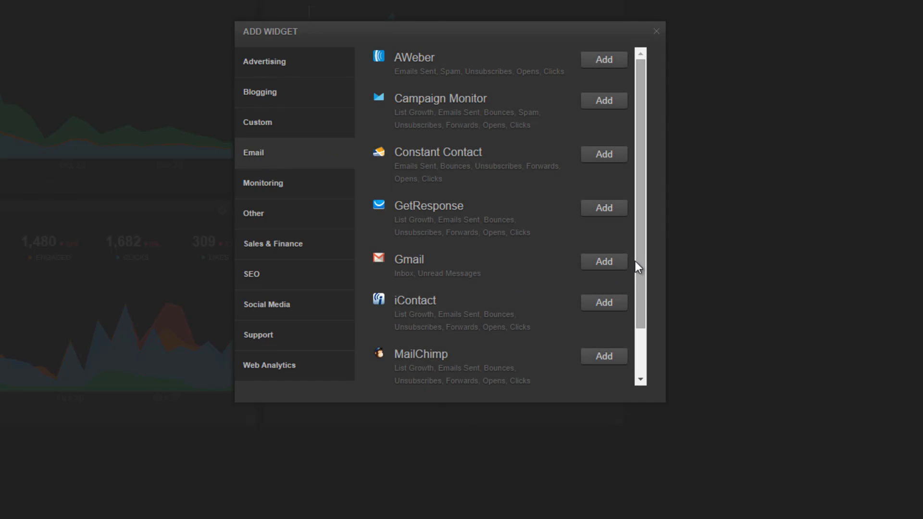
scroll(643, 283, "down", 1)
scroll(644, 284, "down", 1)
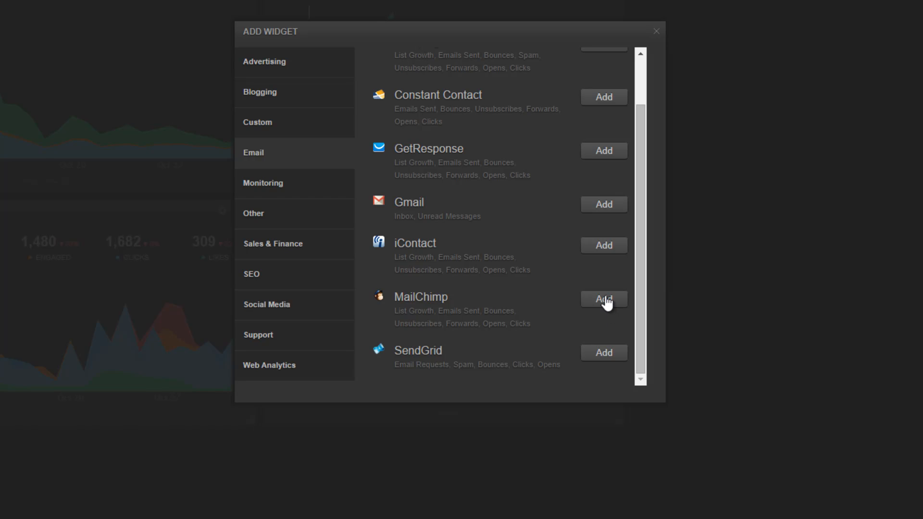
left_click(604, 299)
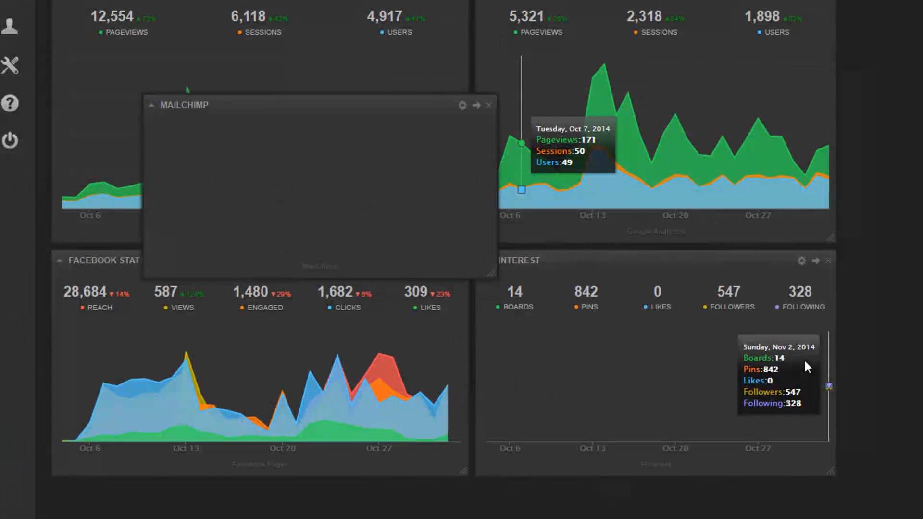
Move the MailChimp widget beside Google Analytics and make it taller.
left_click_drag(351, 101, 727, 84)
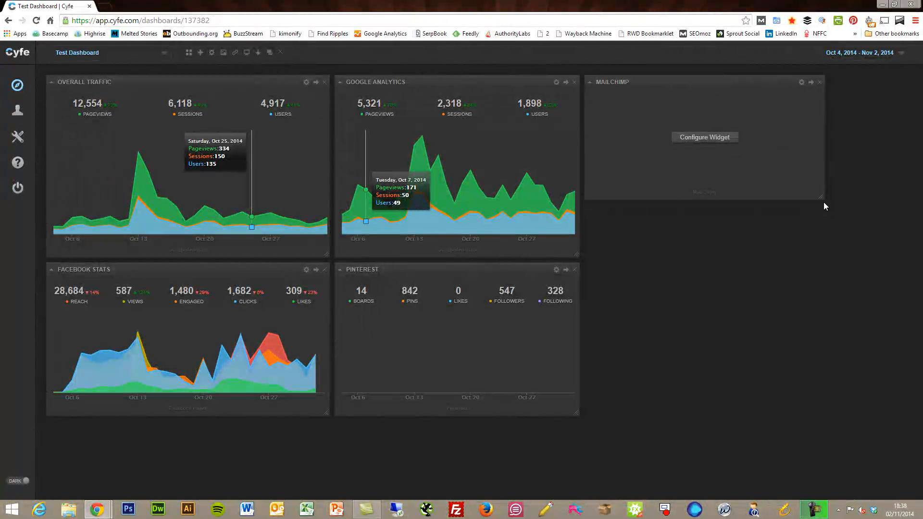
left_click_drag(824, 198, 818, 255)
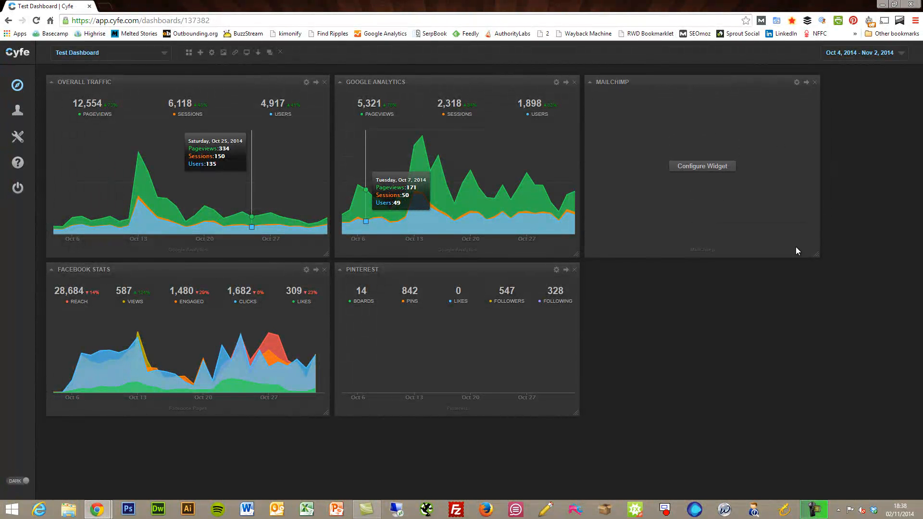
left_click(718, 167)
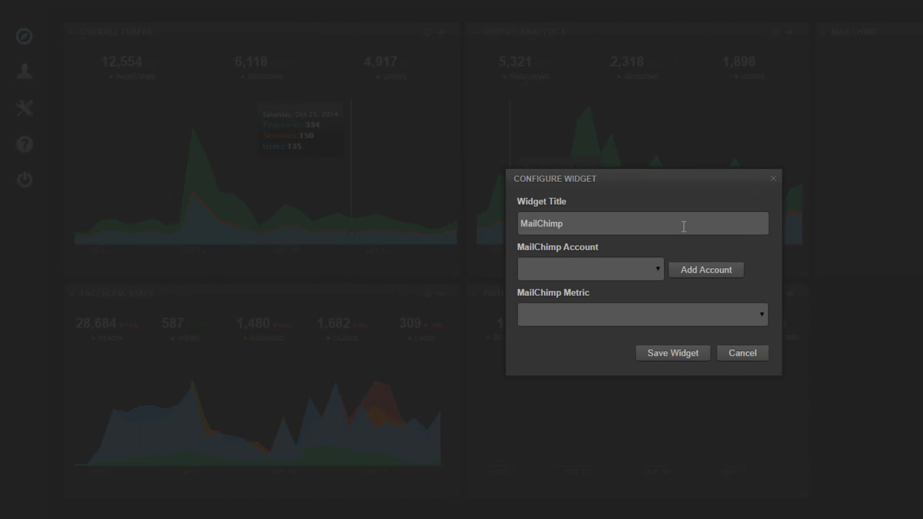
Start connecting a new MailChimp account from the widget's account list.
left_click(655, 269)
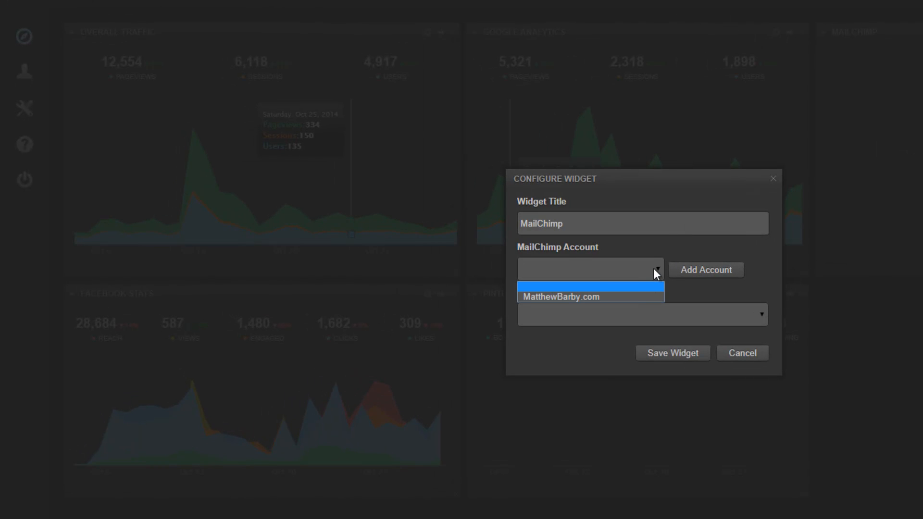
left_click(656, 268)
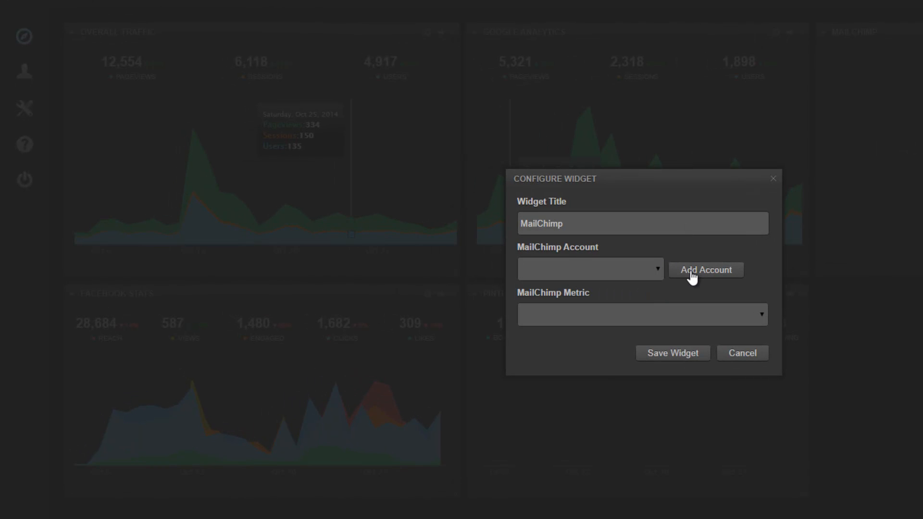
left_click(691, 272)
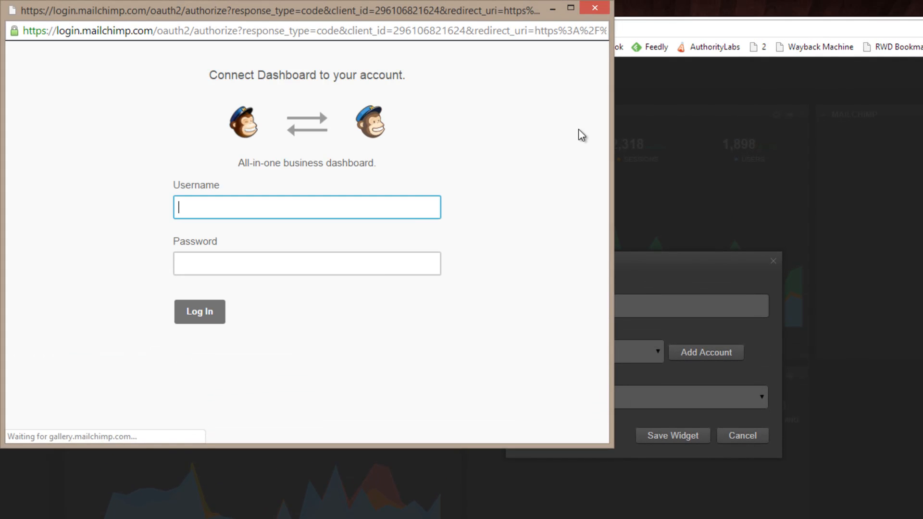
Log in to MailChimp with the account username and password, retrying after correcting the username.
type("jasond")
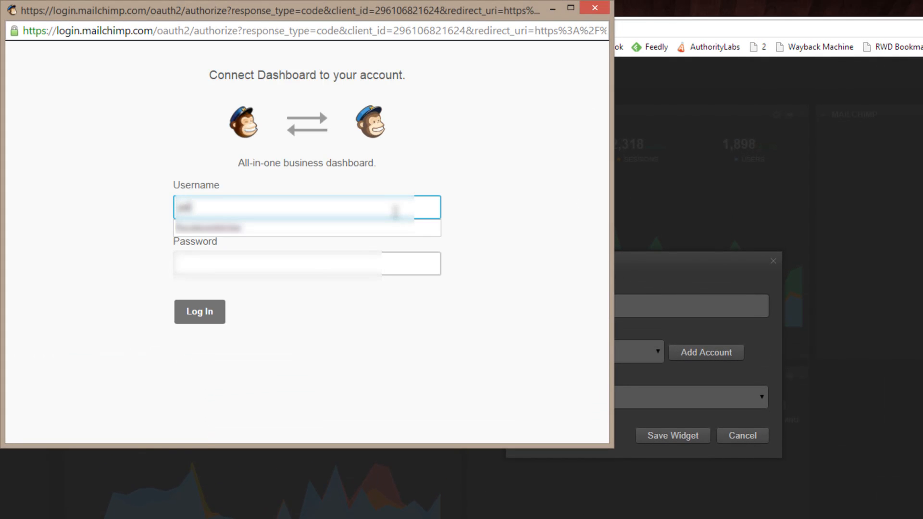
key("Tab")
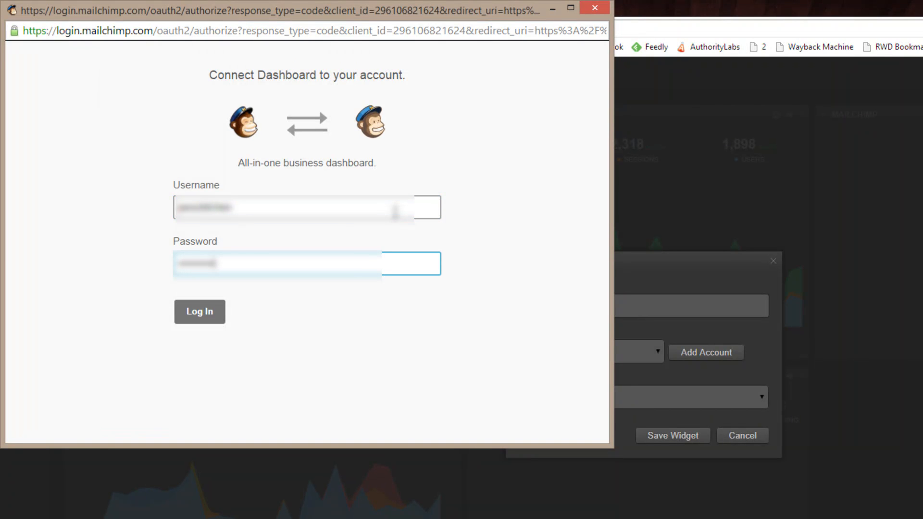
key("Return")
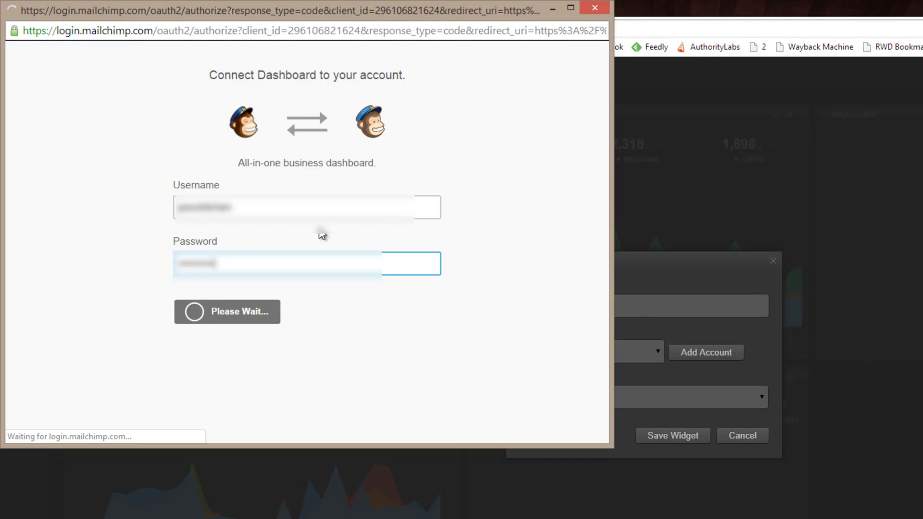
left_click(201, 273)
type("sarried")
key("Tab")
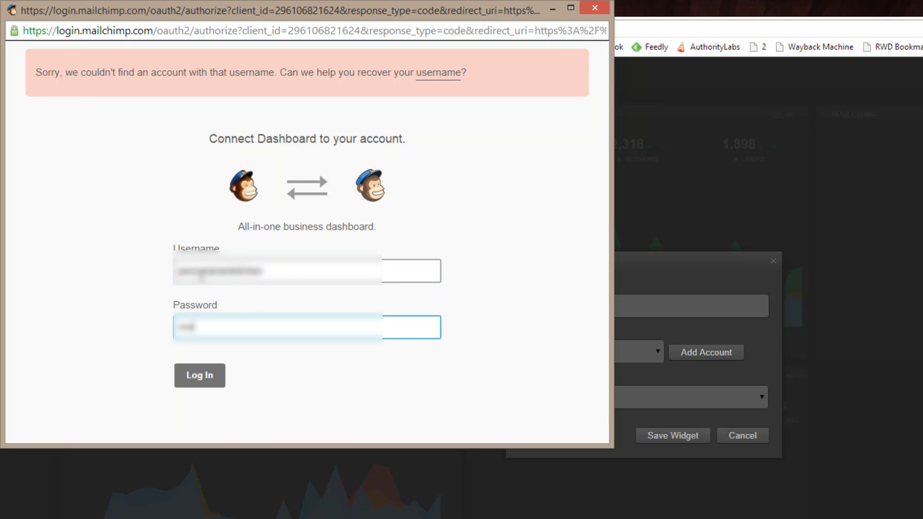
key("Return")
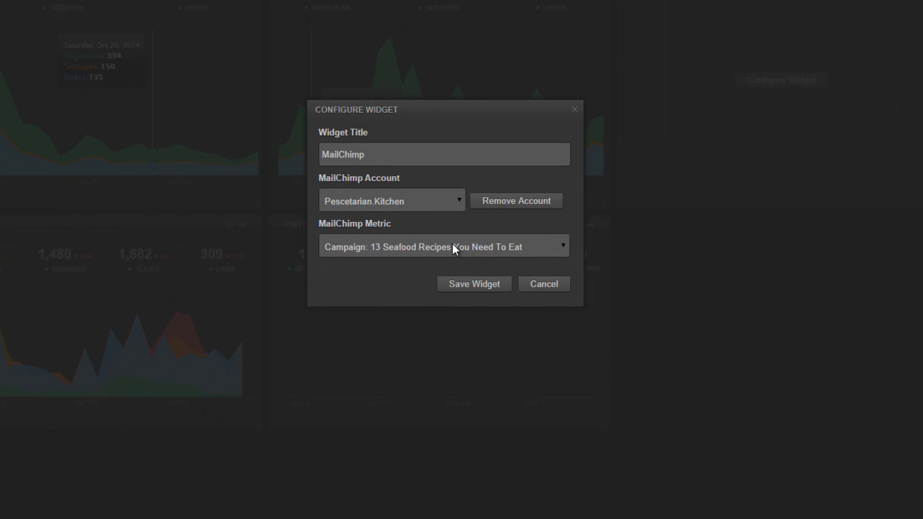
Set the MailChimp widget's metric to List: Website List and save it.
left_click(455, 248)
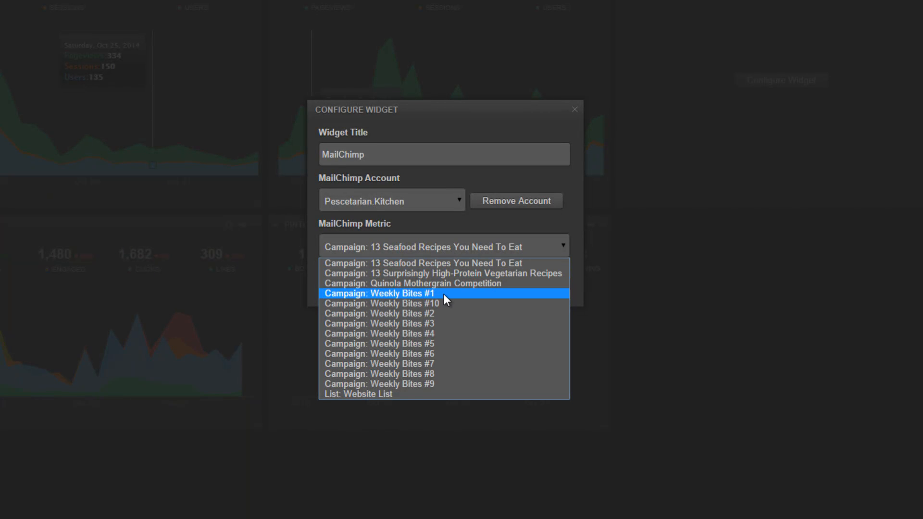
left_click(395, 393)
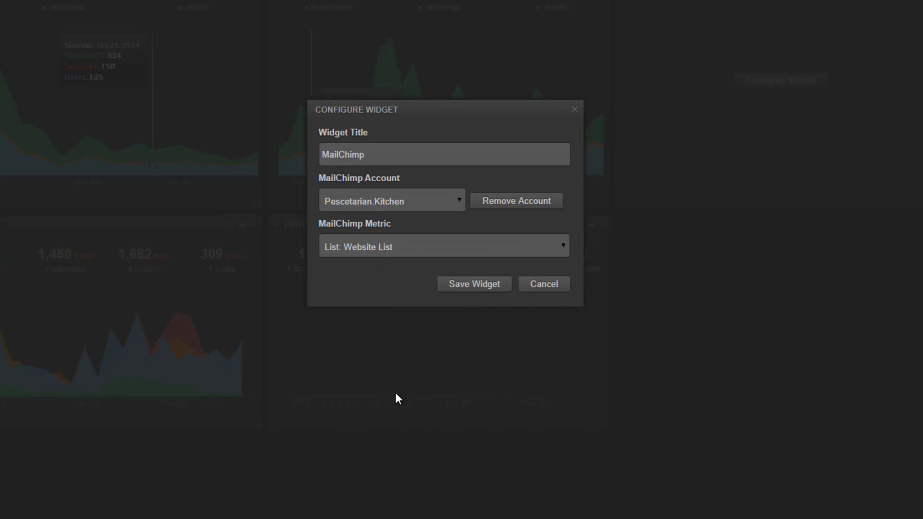
left_click(475, 285)
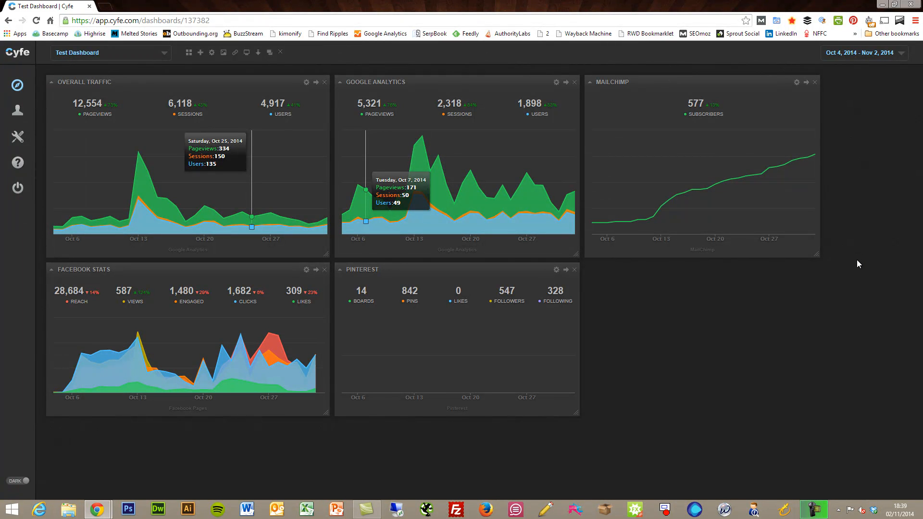
Narrow the MailChimp widget, then add a Google Analytics widget from Web Analytics.
left_click_drag(816, 254, 690, 259)
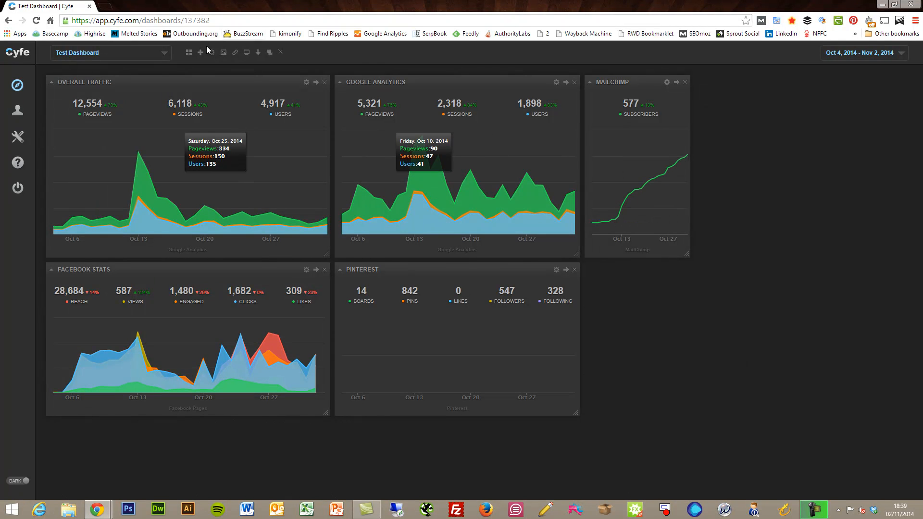
left_click(189, 52)
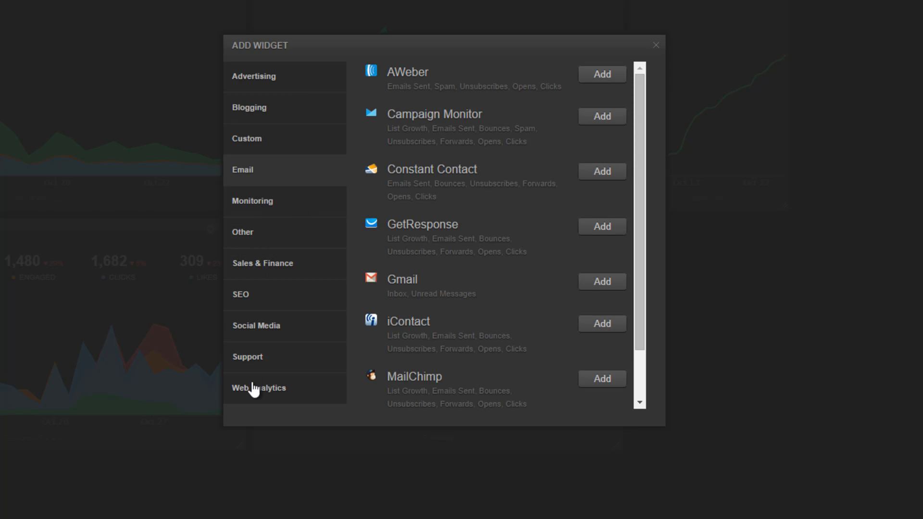
left_click(262, 389)
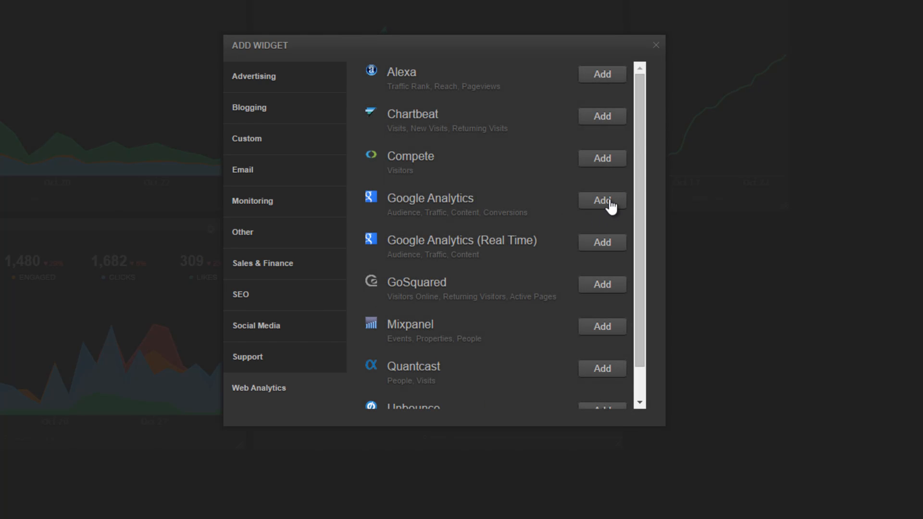
left_click(381, 199)
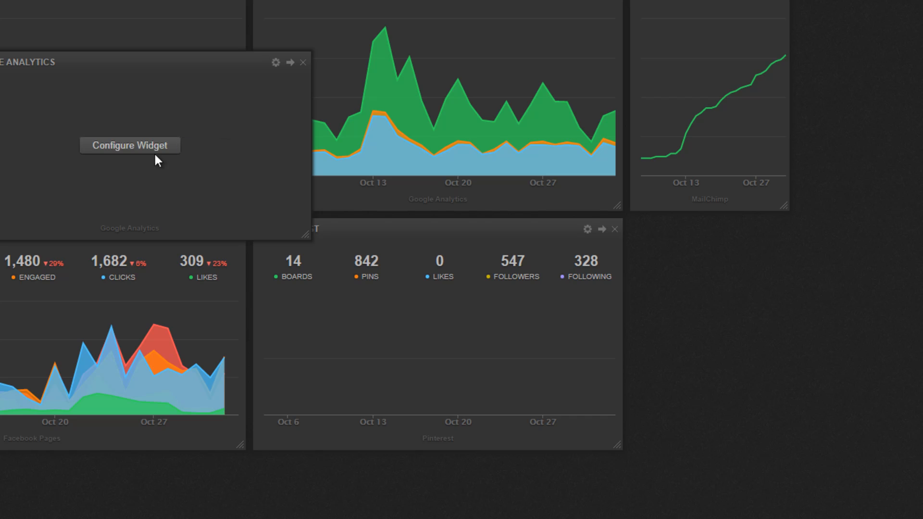
Point the new Google Analytics widget at the connected Google account and the Pescetarian.Kitchen website.
left_click(152, 153)
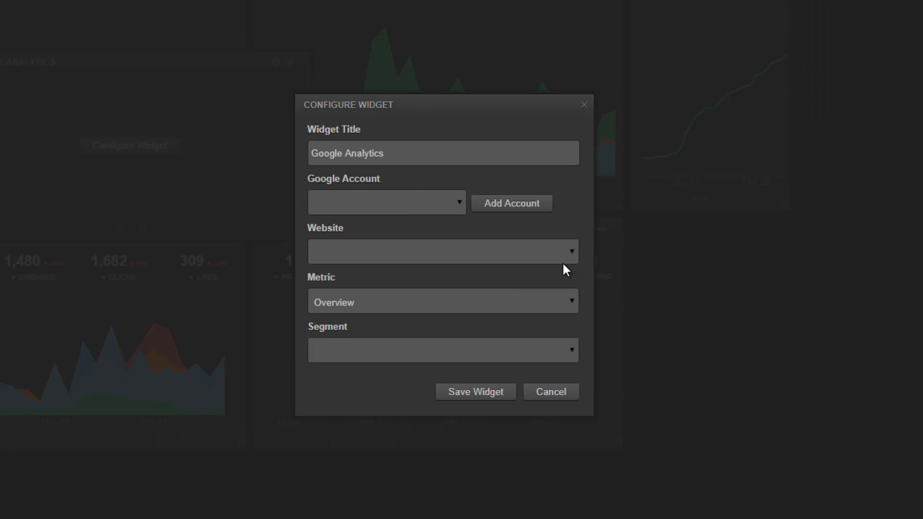
left_click(430, 197)
left_click(394, 231)
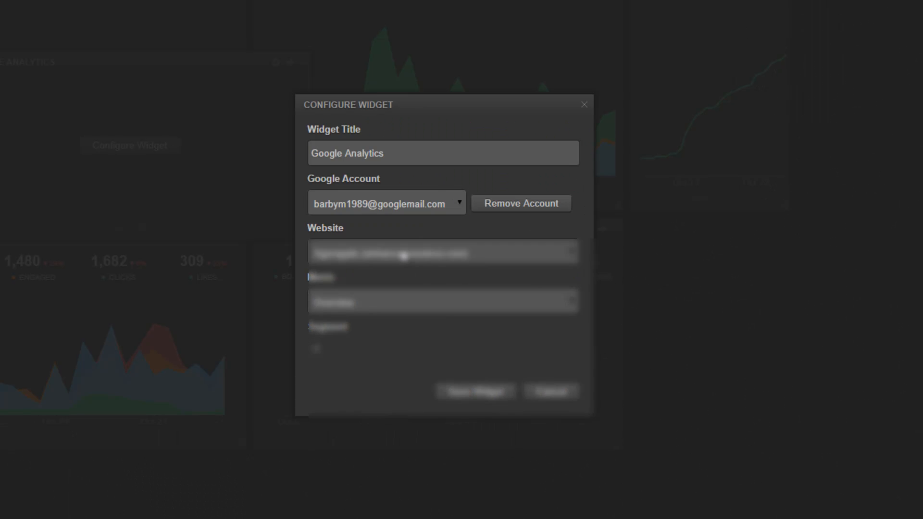
left_click(404, 256)
scroll(430, 387, "down", 5)
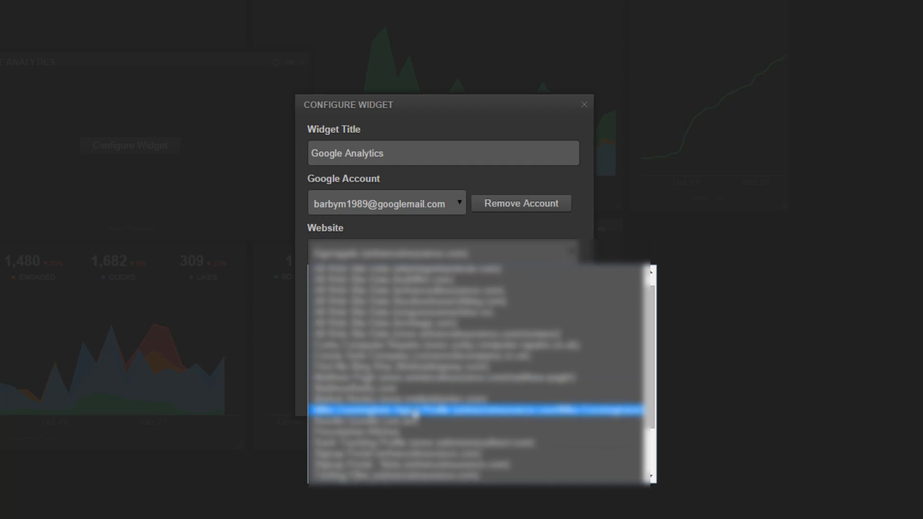
left_click(407, 432)
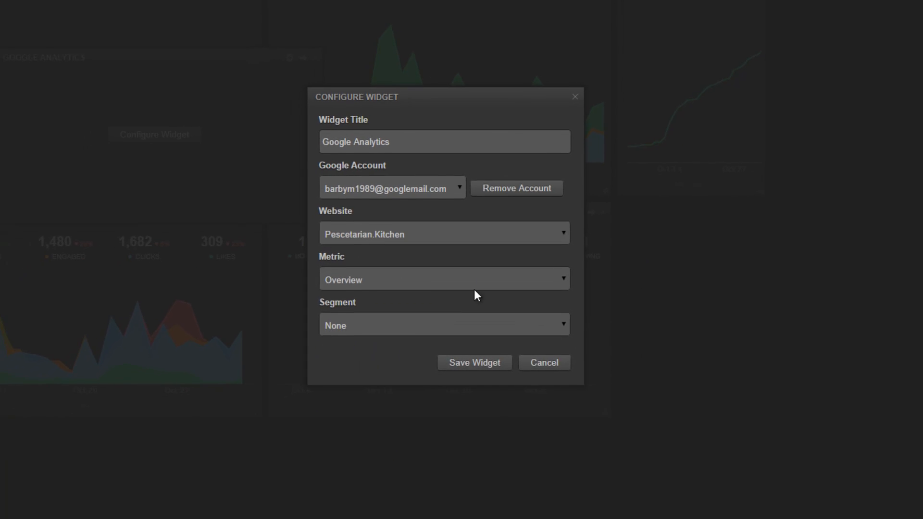
Choose the Events > Overview metric and save the widget.
left_click(490, 304)
scroll(450, 387, "down", 20)
scroll(449, 387, "up", 5)
scroll(450, 384, "up", 3)
scroll(450, 385, "down", 12)
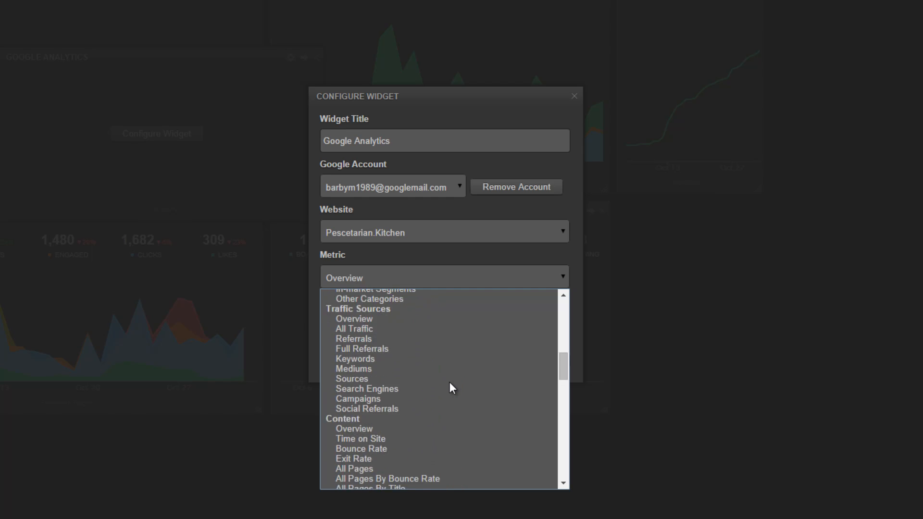
scroll(449, 384, "down", 6)
scroll(449, 385, "up", 4)
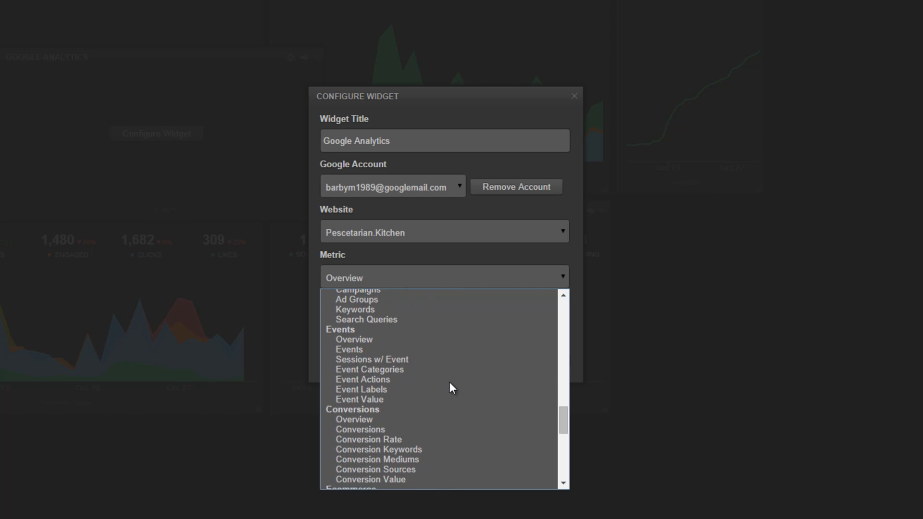
left_click(407, 341)
left_click(468, 359)
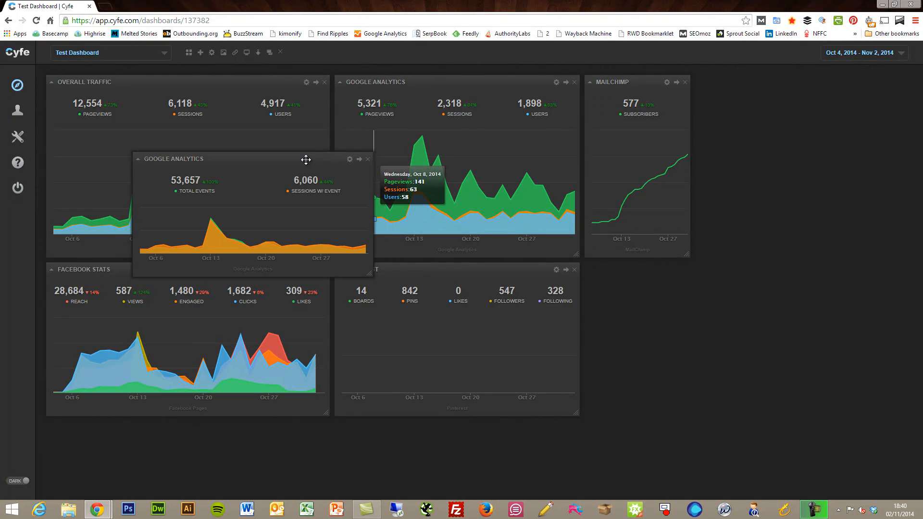
Move the events widget beside the Pinterest widget and enlarge it.
left_click_drag(306, 160, 761, 277)
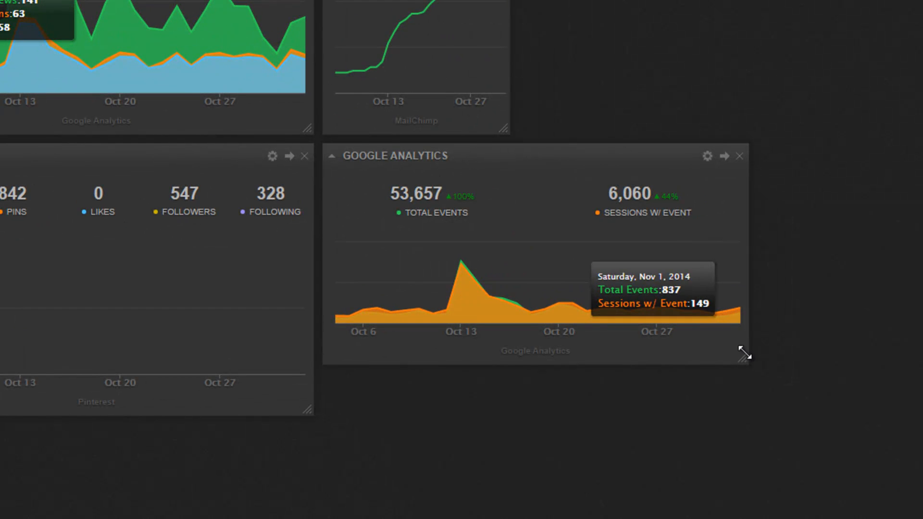
left_click_drag(743, 356, 769, 408)
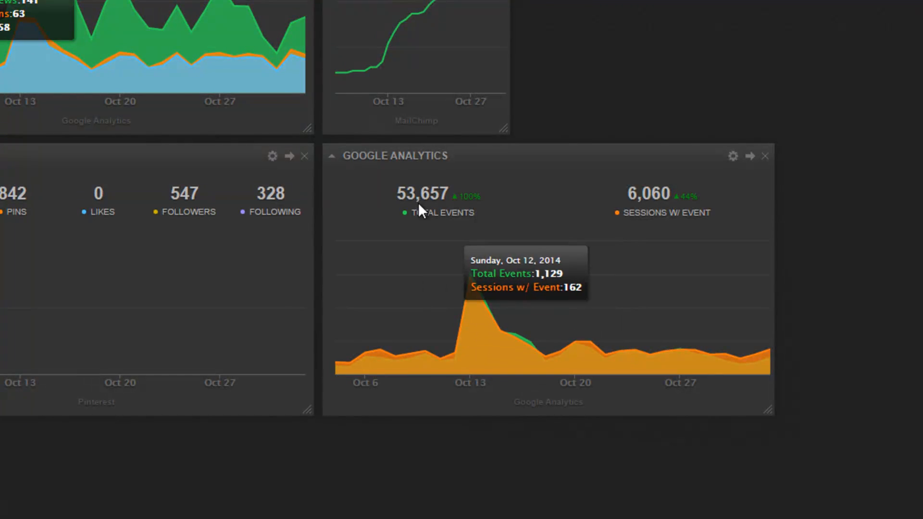
Switch the events widget's metric to Event Actions and save it.
left_click(733, 156)
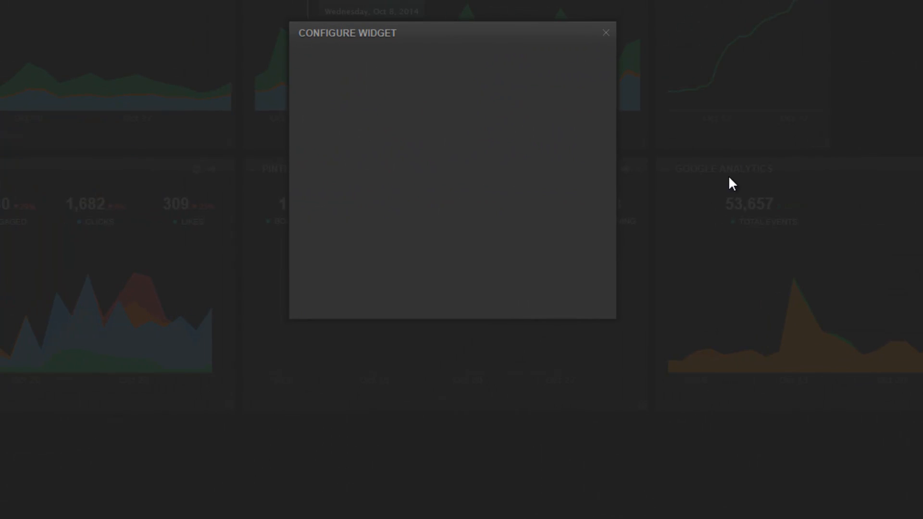
left_click(464, 250)
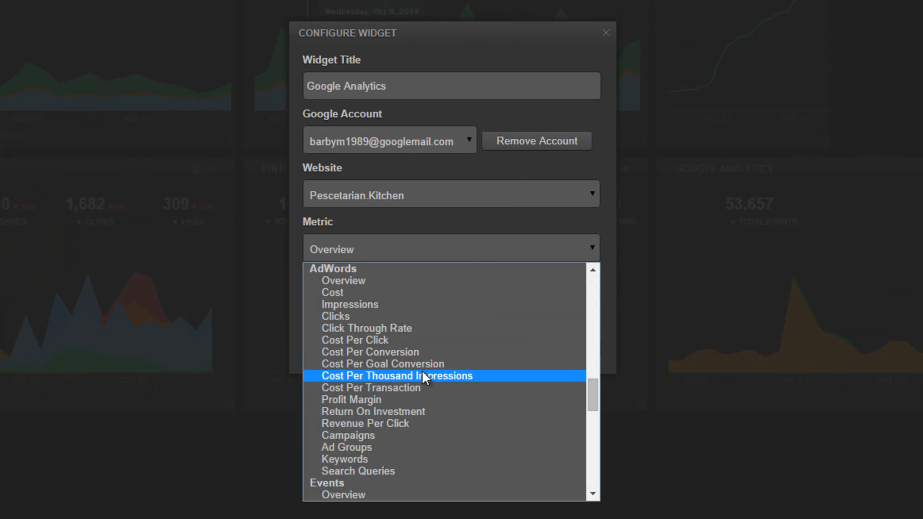
scroll(422, 376, "down", 1)
scroll(422, 370, "down", 1)
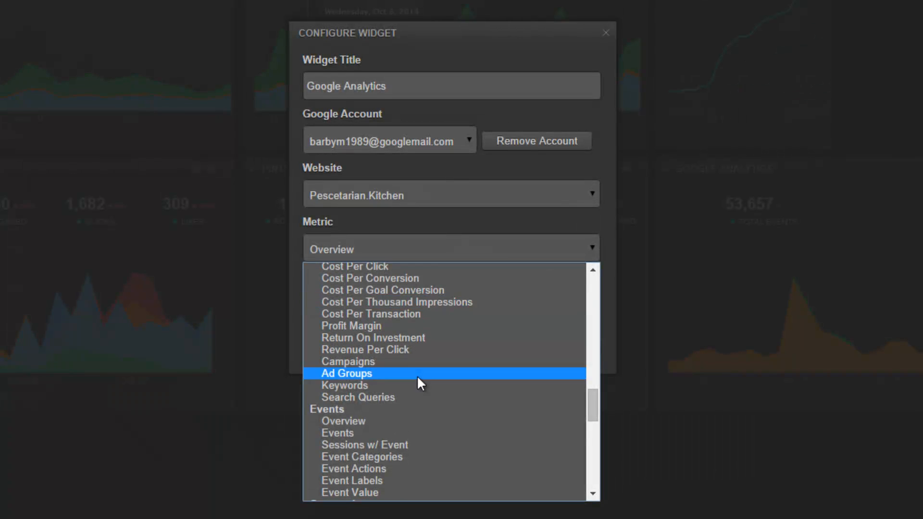
left_click(397, 469)
left_click(488, 346)
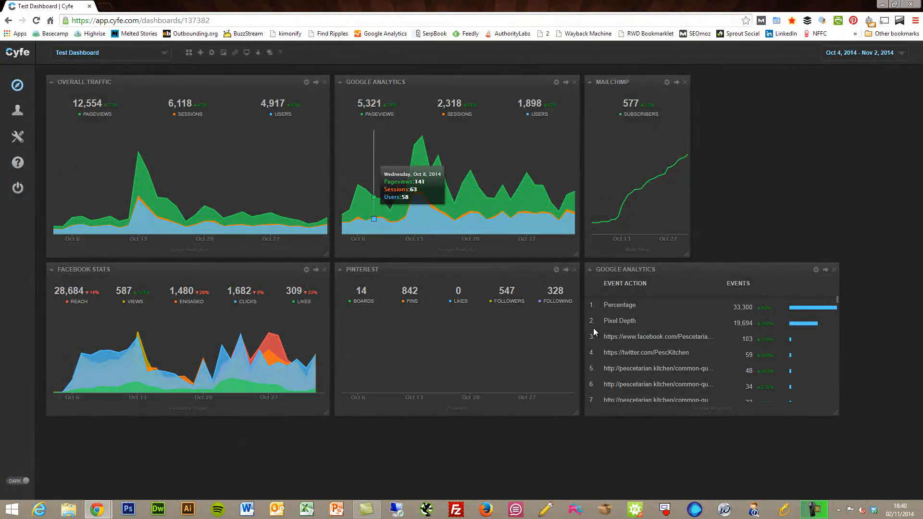
left_click(816, 270)
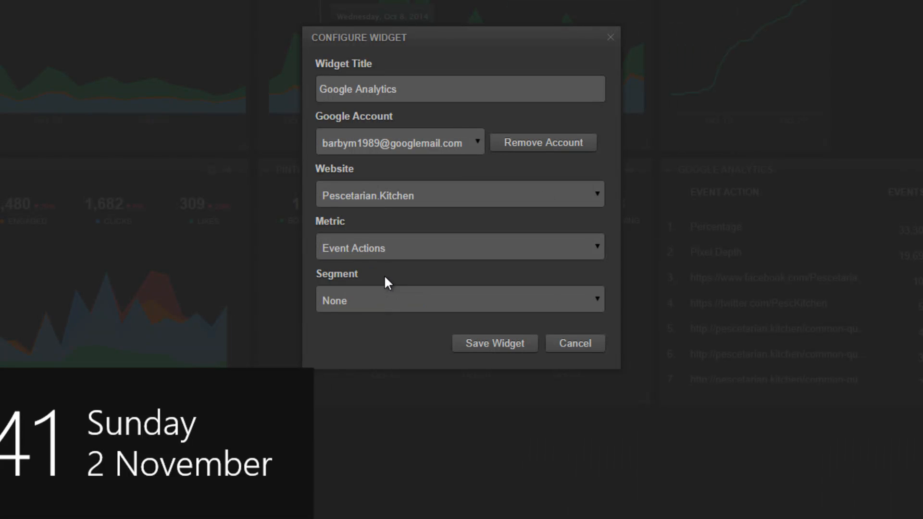
Change the events widget's metric from Event Actions to Events and save.
left_click(388, 246)
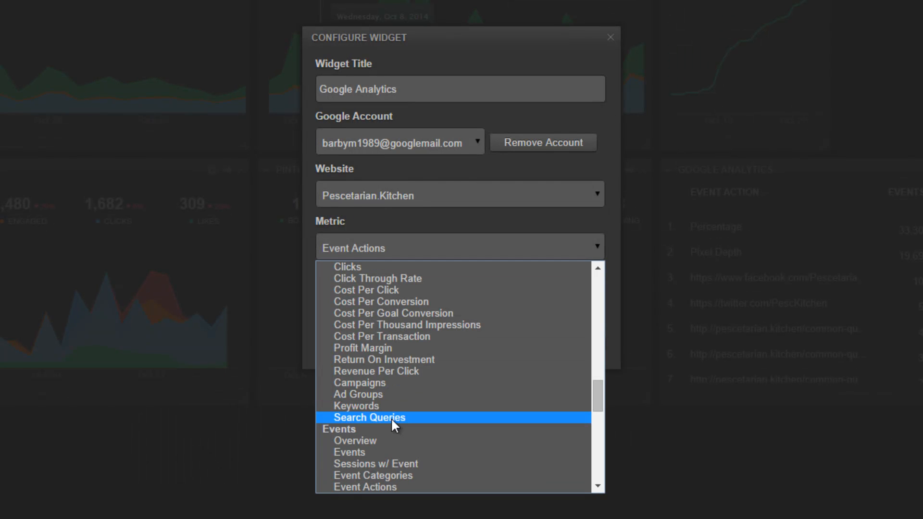
scroll(384, 473, "down", 1)
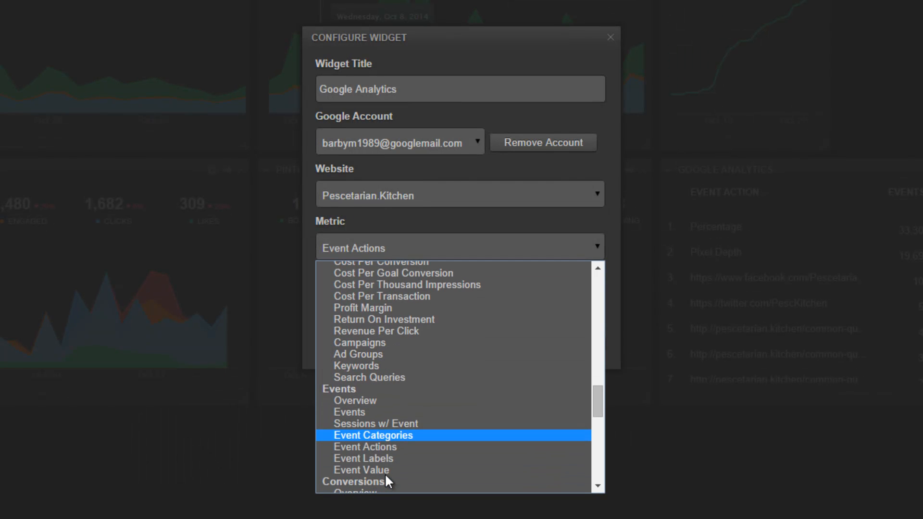
left_click(356, 413)
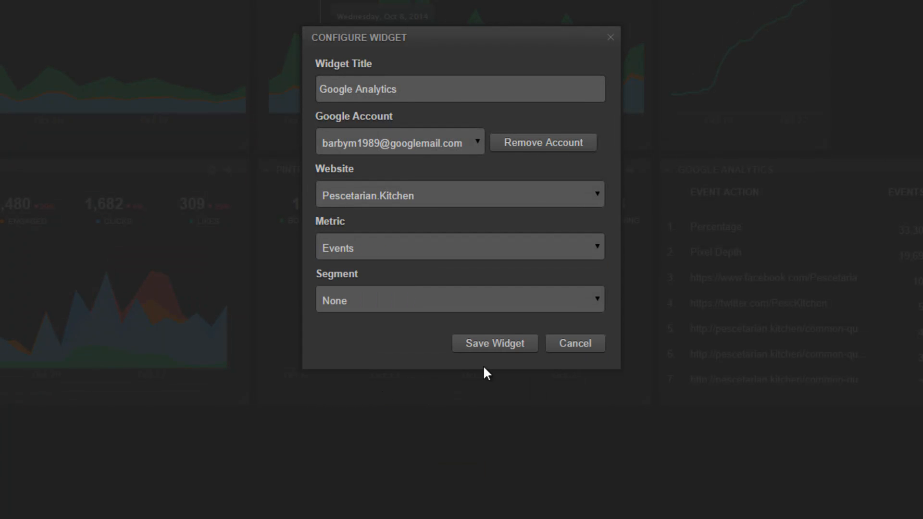
left_click(506, 350)
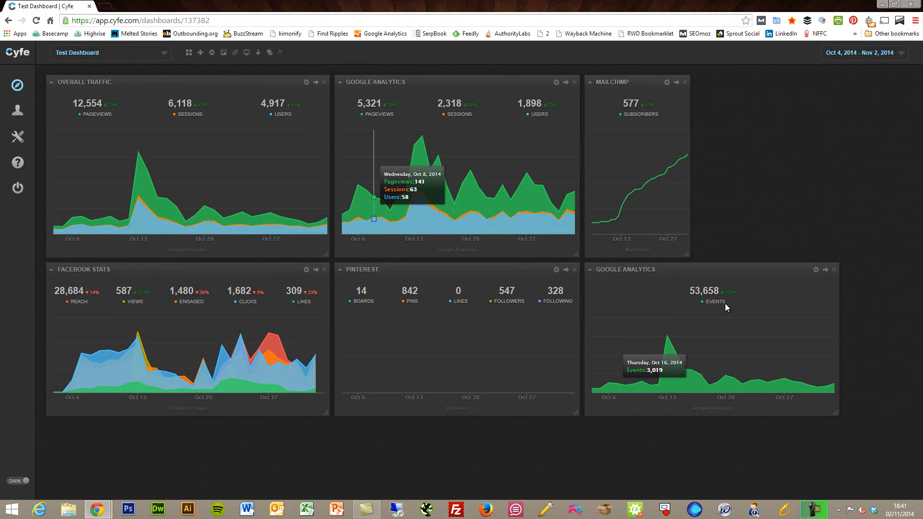
Leave the events widget settings unchanged and switch to the BuildFire dashboard.
left_click(816, 270)
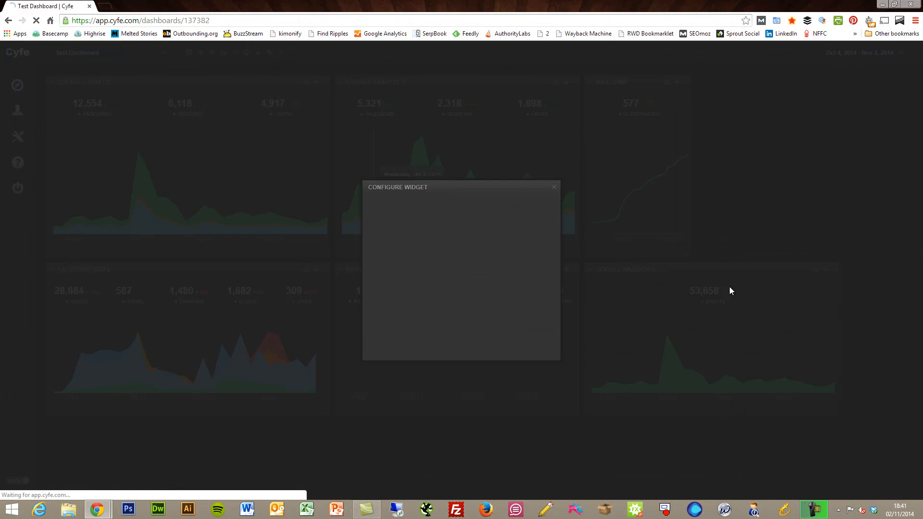
left_click(554, 189)
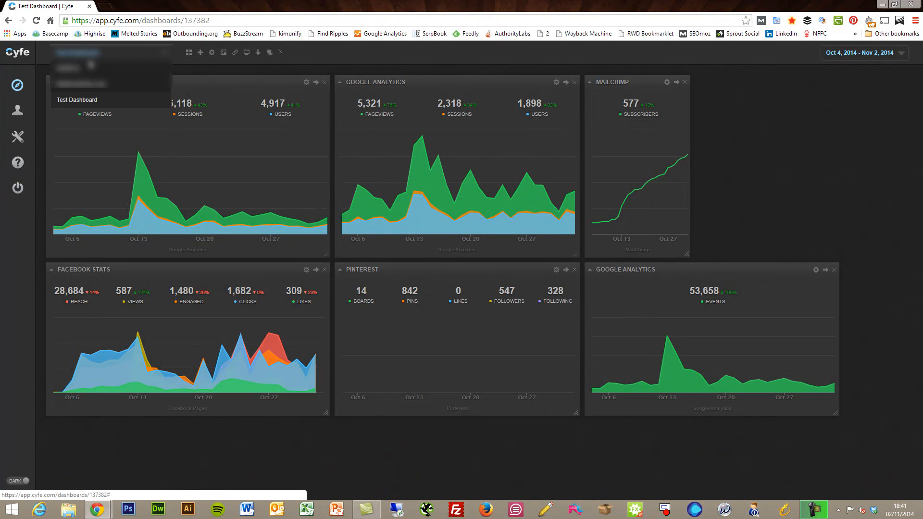
left_click(87, 73)
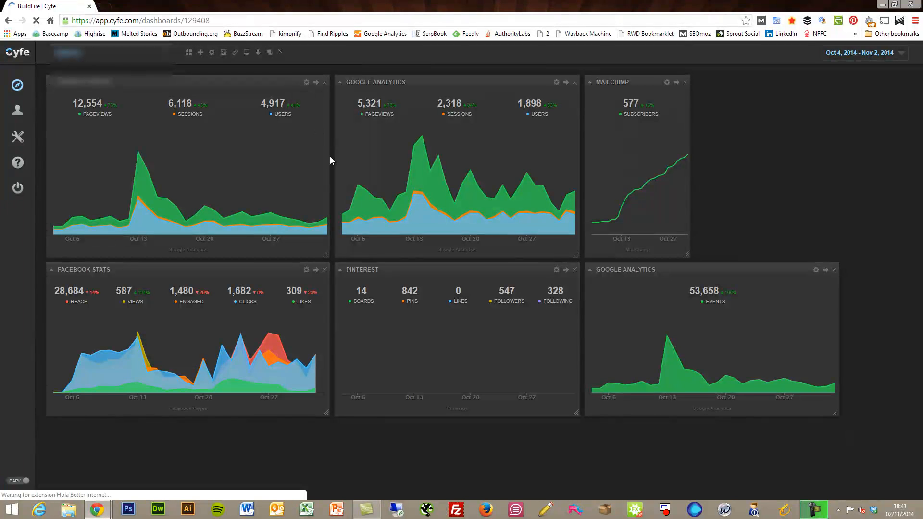
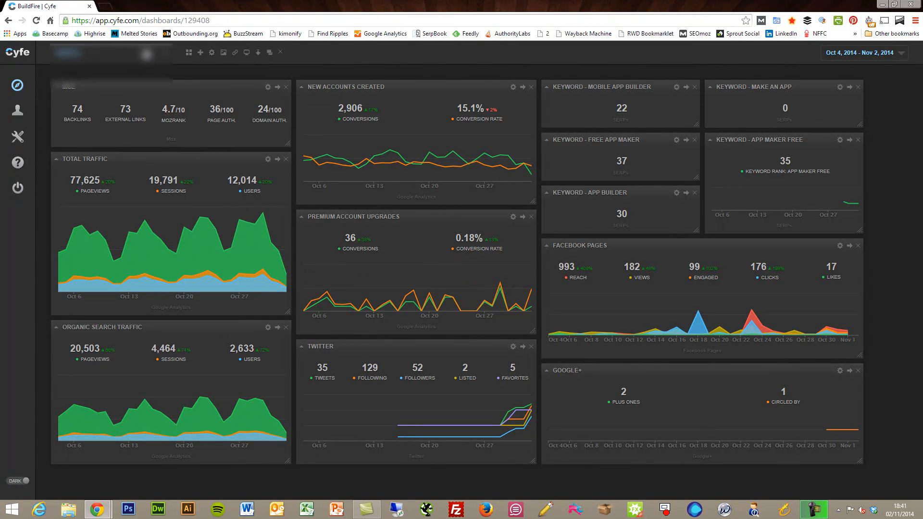
Pick Test Dashboard from the dashboard name dropdown at the top left.
left_click(147, 60)
left_click(105, 100)
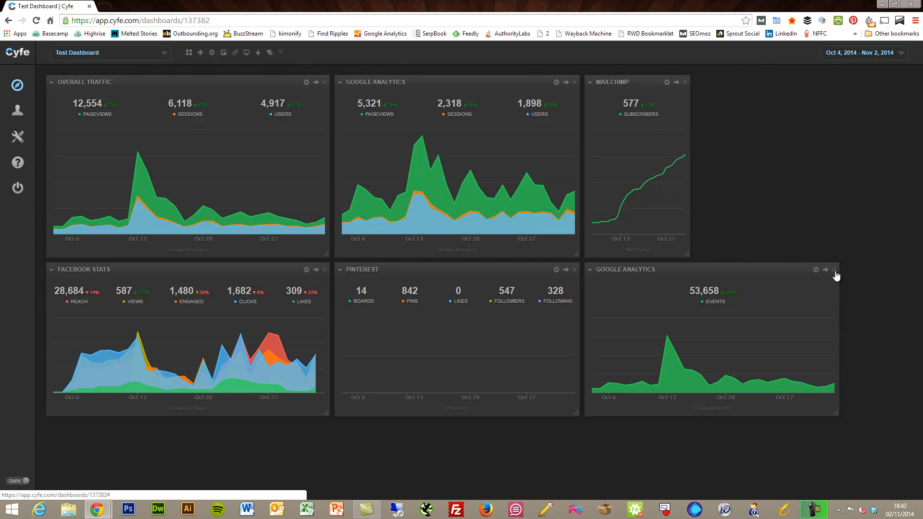
Remove the Google Analytics events widget from the dashboard.
left_click(834, 270)
key("super+c")
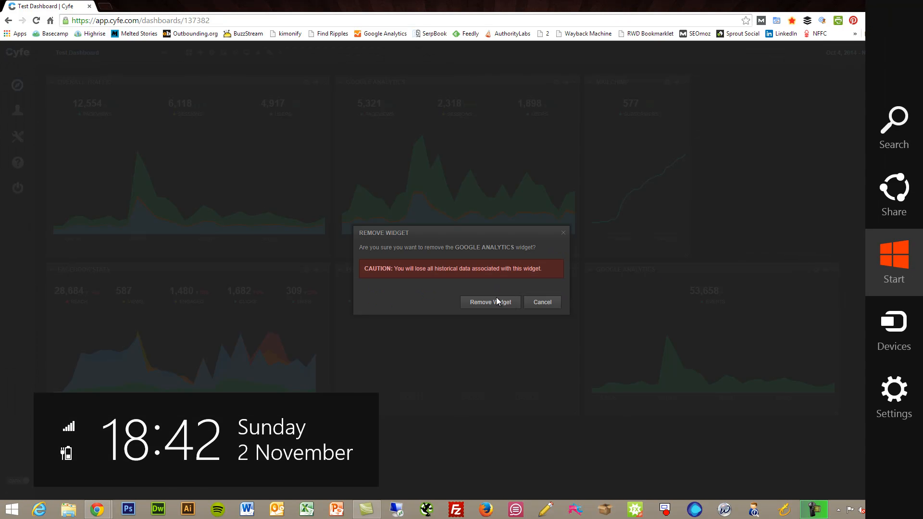
left_click(495, 301)
left_click(491, 302)
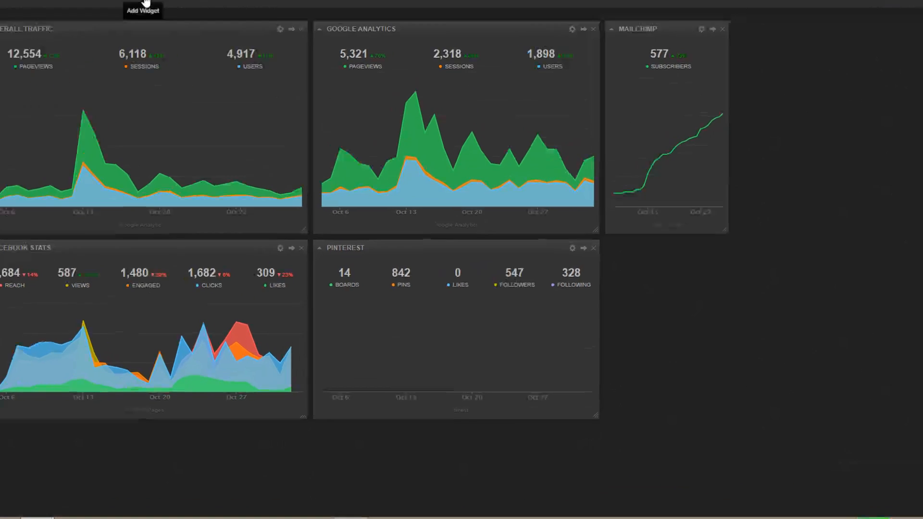
Add a Moz widget from the SEO widget category.
left_click(146, 3)
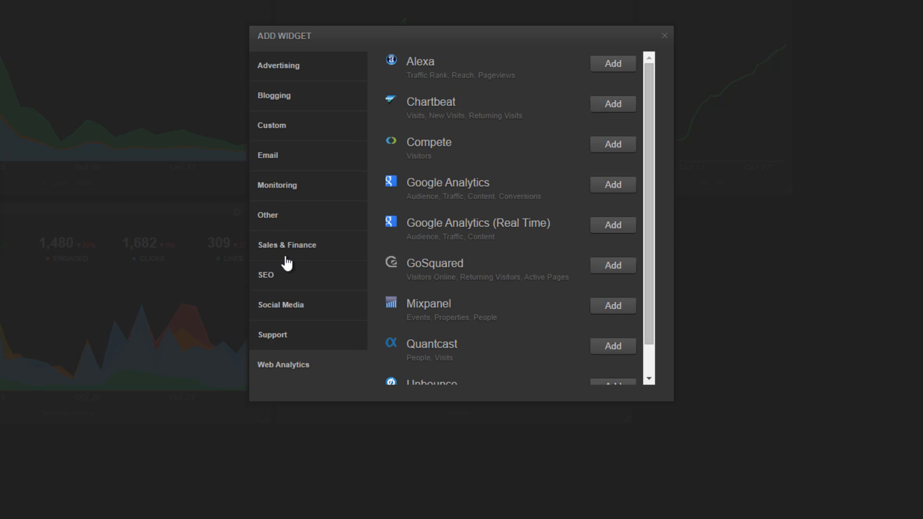
left_click(288, 273)
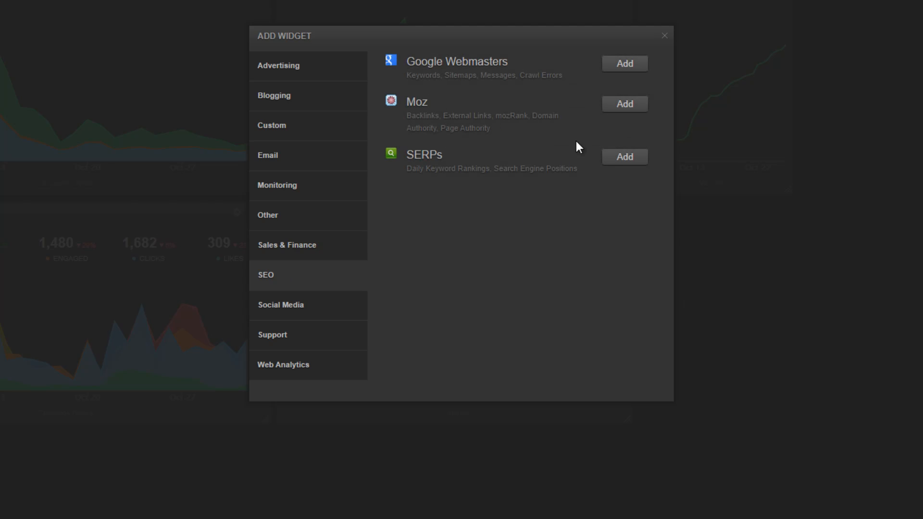
left_click(625, 104)
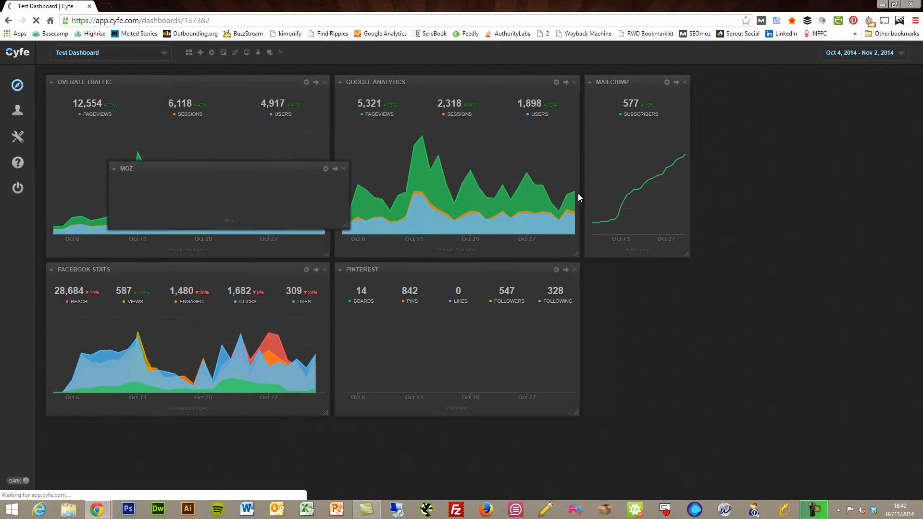
Set the Moz widget's URL to the previously used site address and save the widget.
left_click(219, 195)
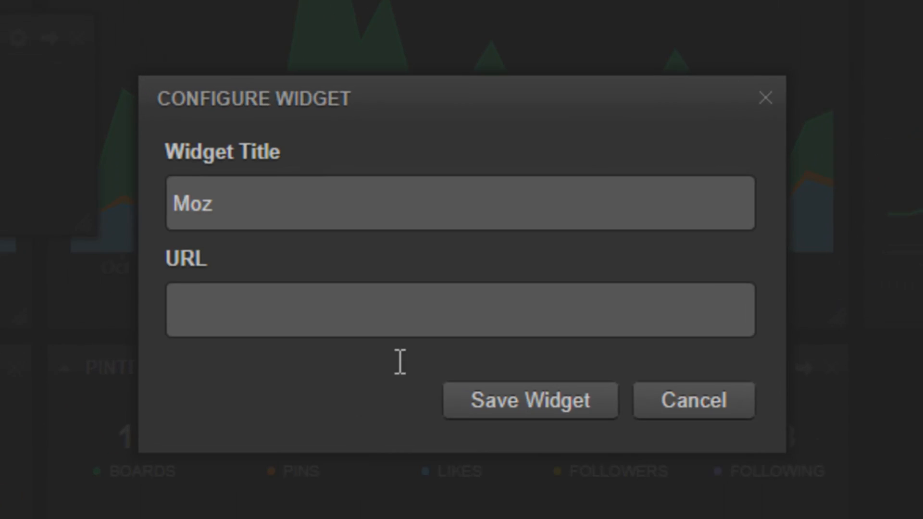
left_click(243, 315)
type("http://")
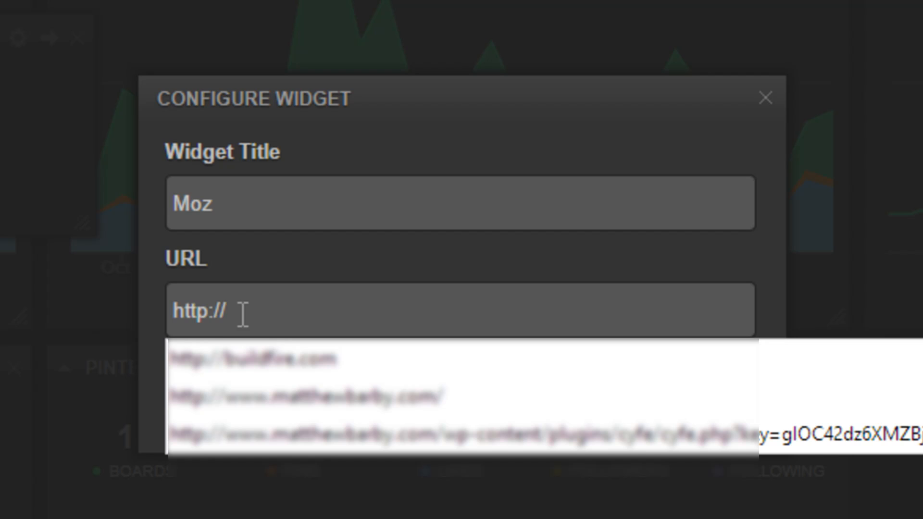
key("Down")
key("Down")
key("Return")
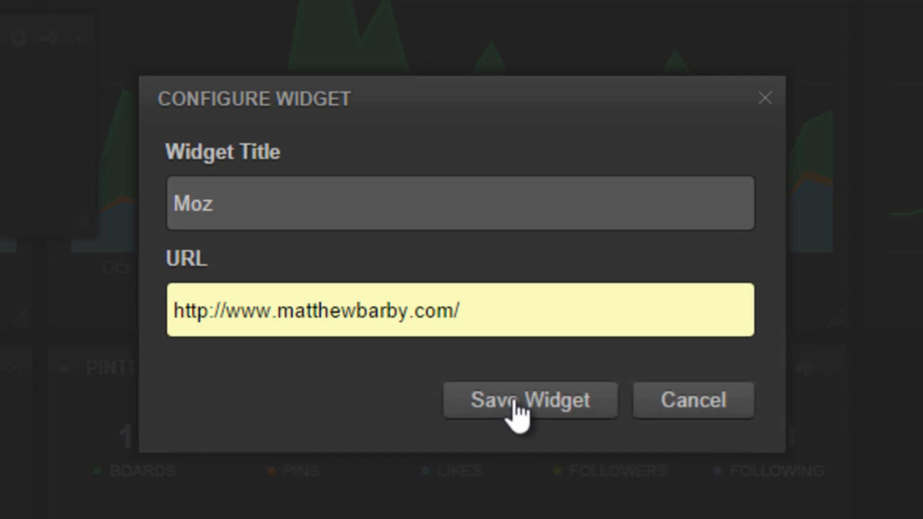
left_click(511, 403)
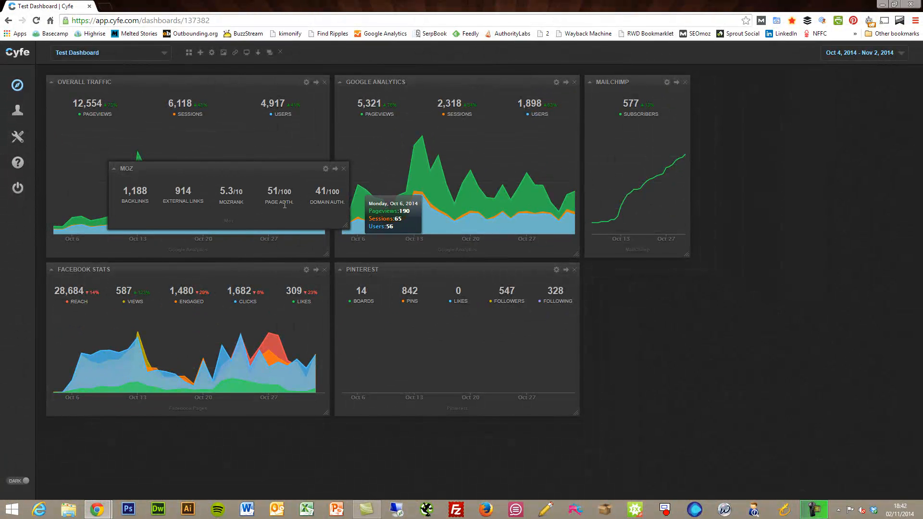
Drag the Moz widget beside Pinterest, then delete it from the dashboard.
left_click_drag(285, 168, 712, 212)
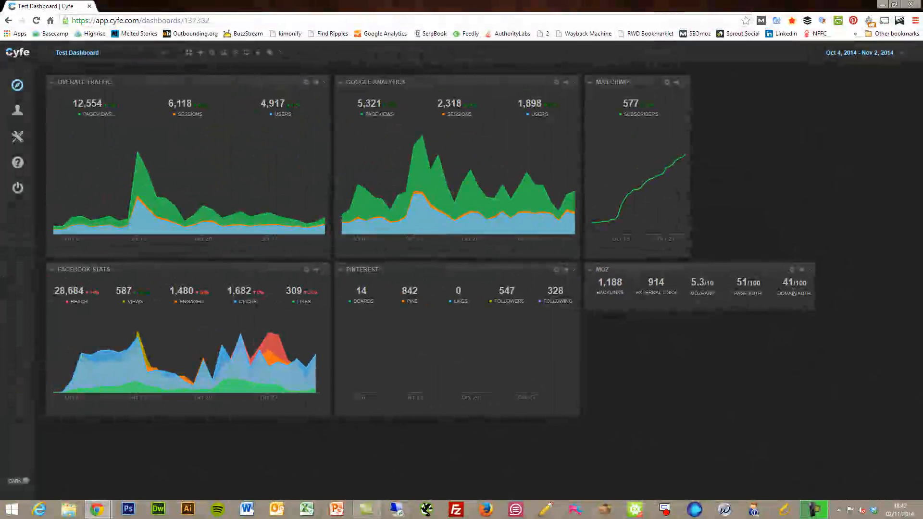
left_click(811, 270)
left_click(510, 305)
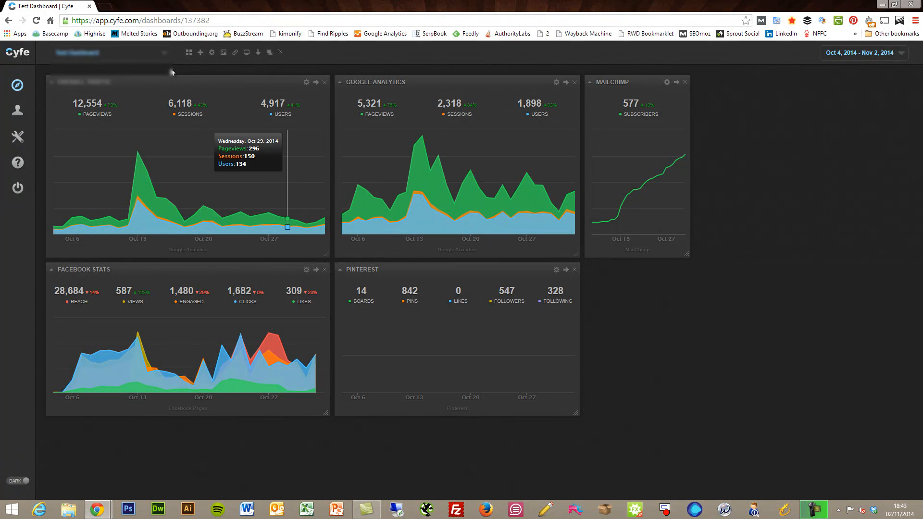
Switch to the dashboard with the SEO Stats, Blog, Twitter and YouTube widgets.
left_click(162, 53)
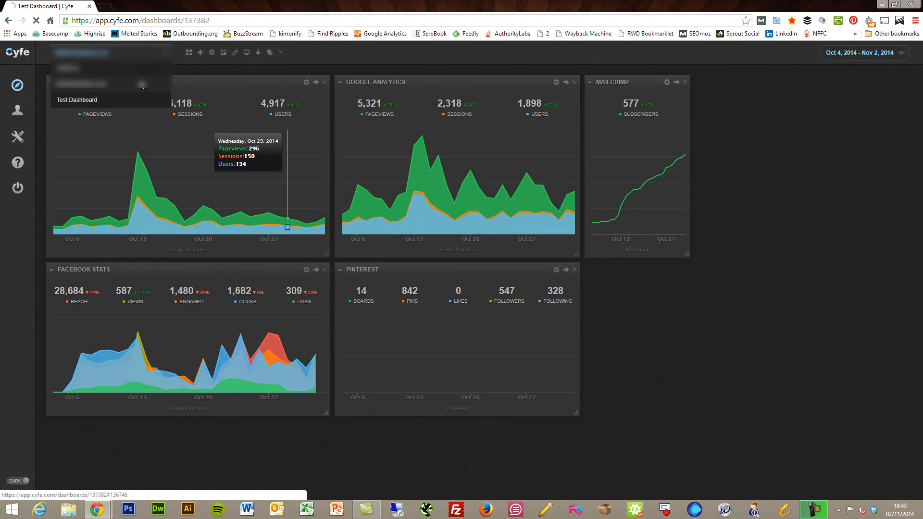
left_click(142, 85)
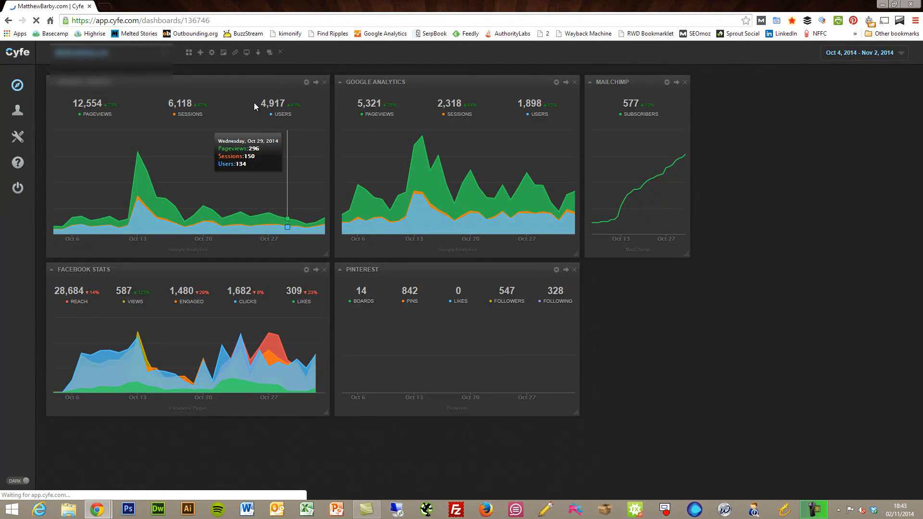